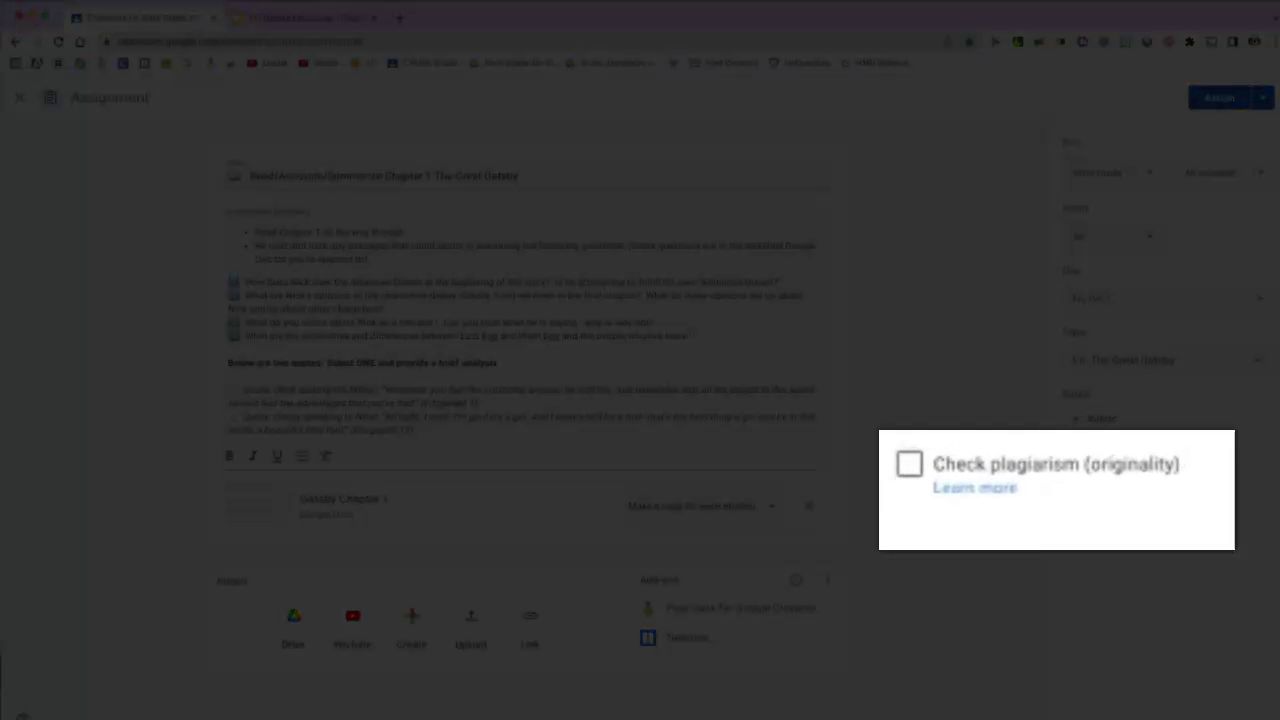
Enable the plagiarism (originality) check on the Chapter 1 The Great Gatsby assignment, leaving it unassigned and returning to the classwork list
{"action": "left_click", "coordinate": [909, 466]}
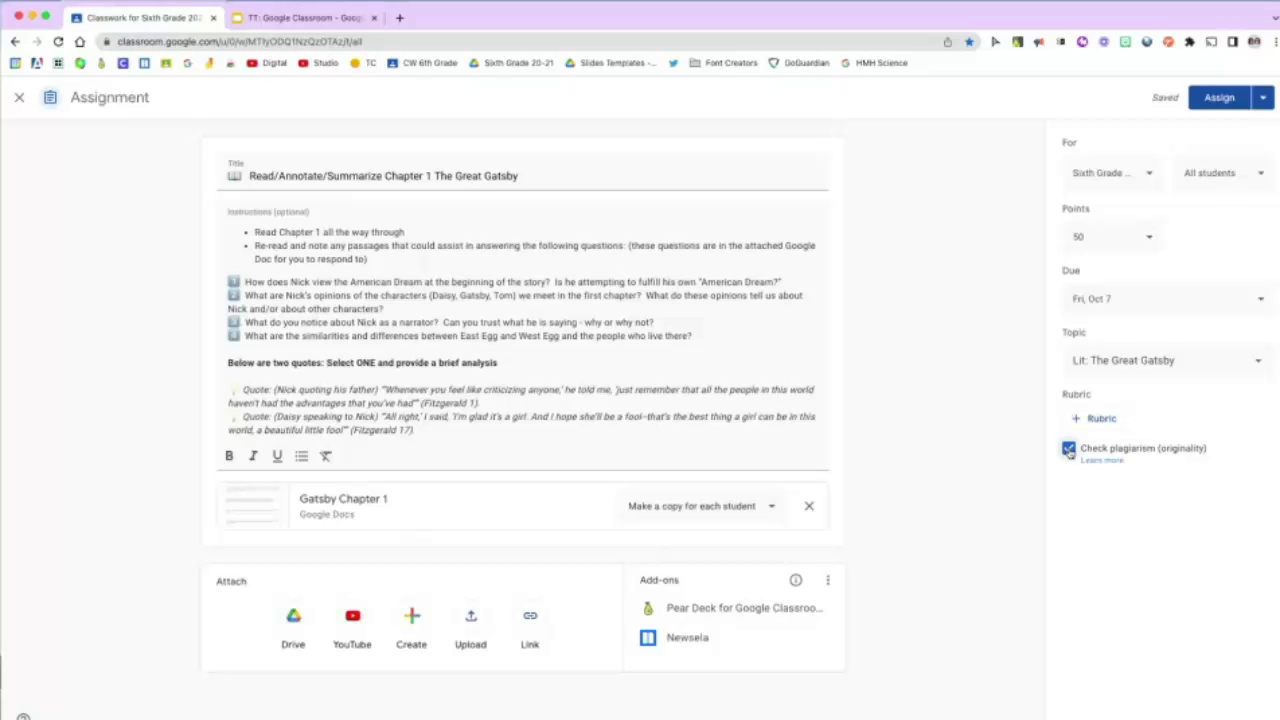
{"action": "left_click", "coordinate": [1218, 98]}
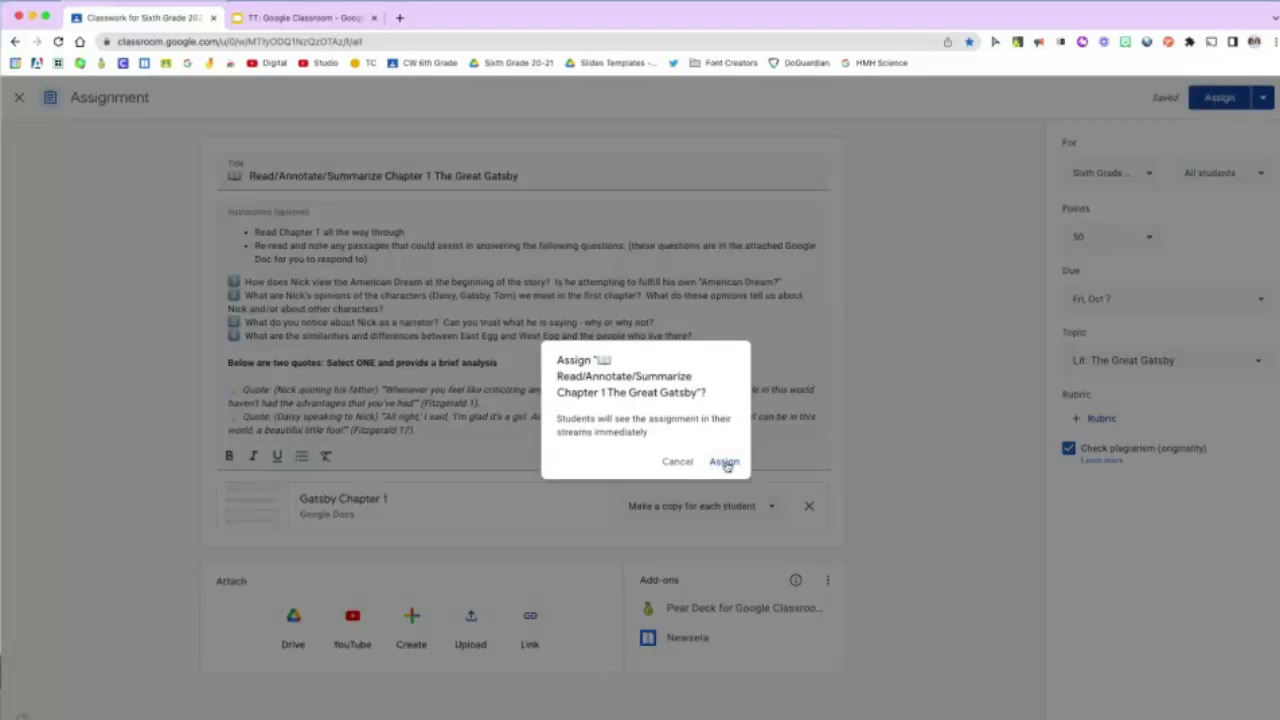
{"action": "left_click", "coordinate": [677, 462]}
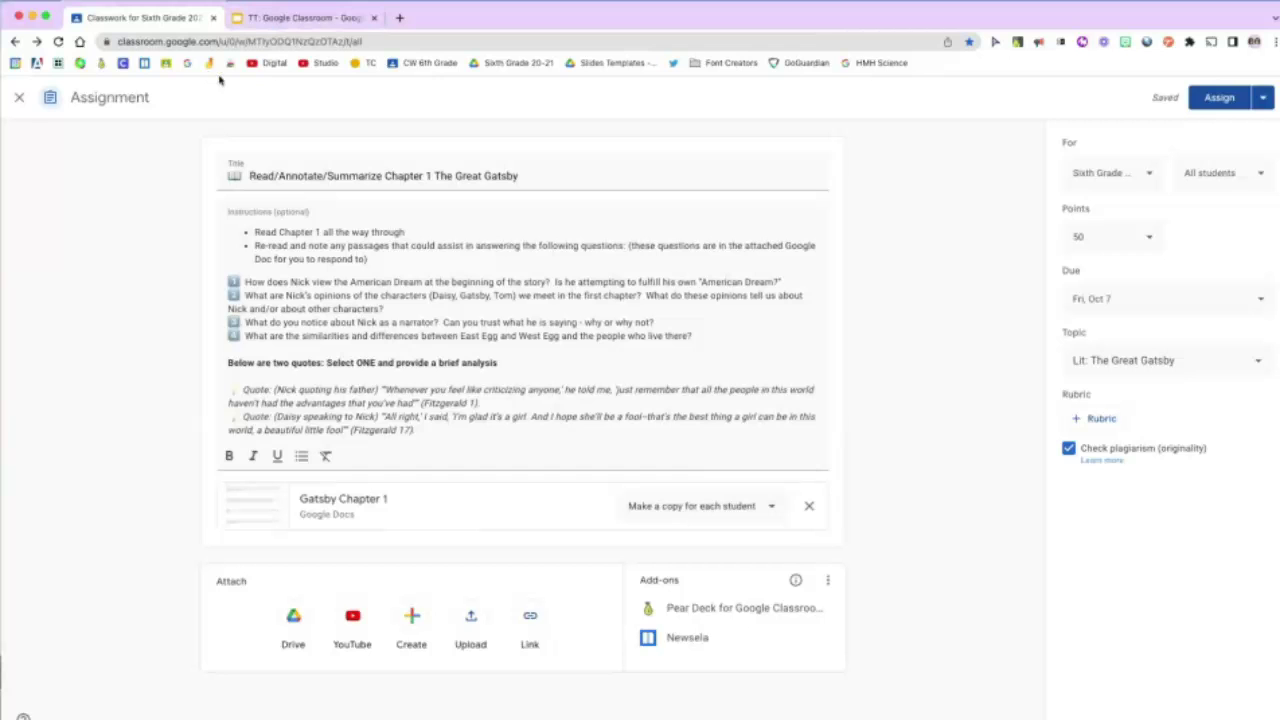
{"action": "left_click", "coordinate": [19, 100]}
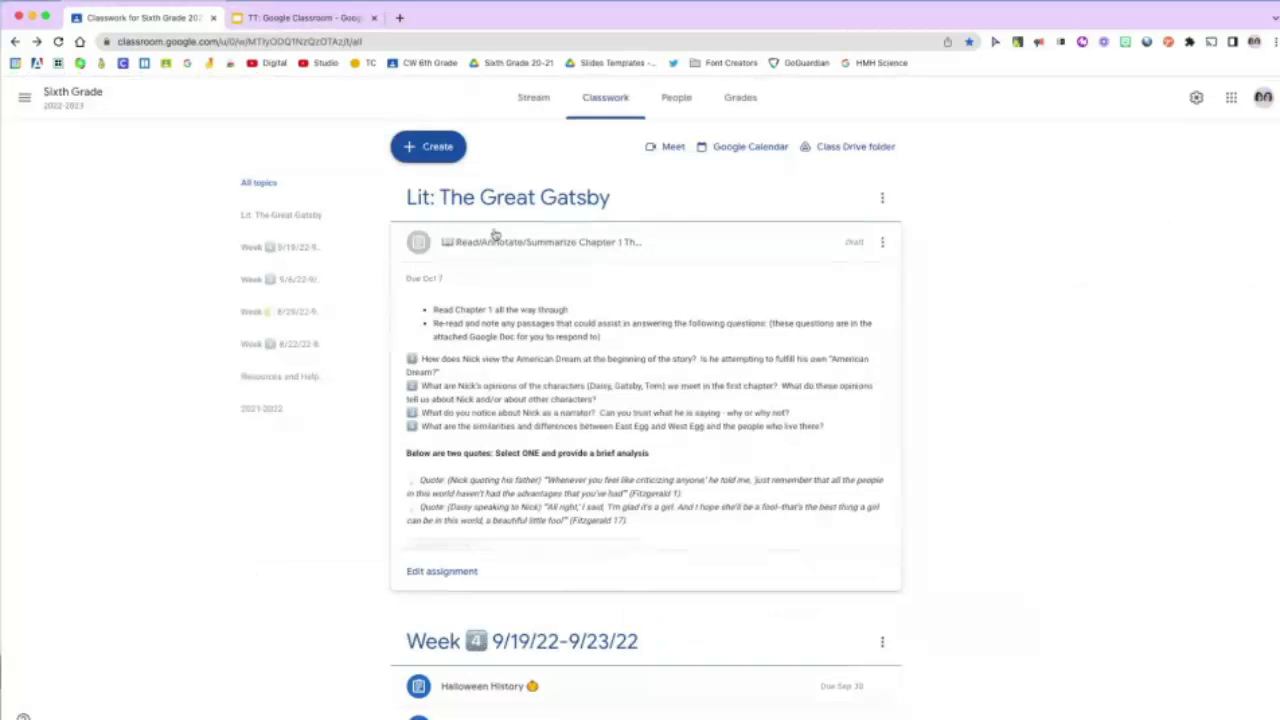
Open the student work for the Halloween History assignment and show only the submissions with Assigned status
{"action": "scroll", "coordinate": [474, 488], "scroll_direction": "down", "scroll_amount": 5}
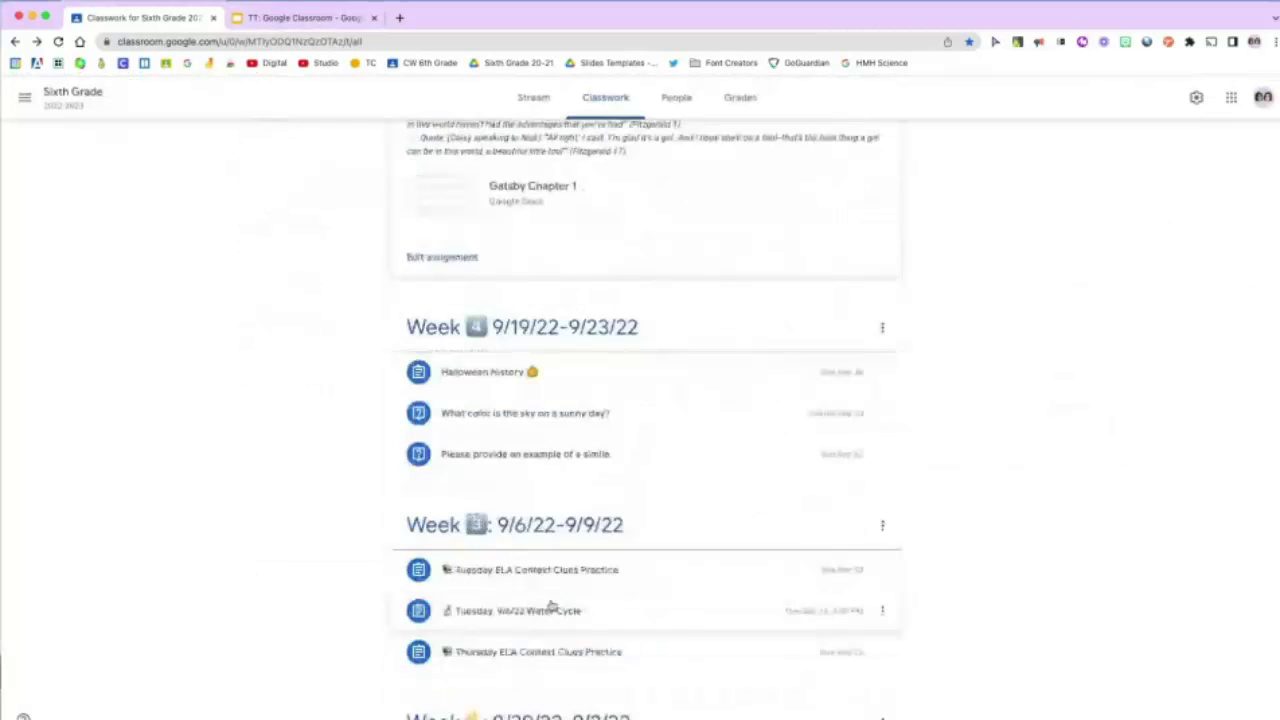
{"action": "left_click", "coordinate": [497, 340]}
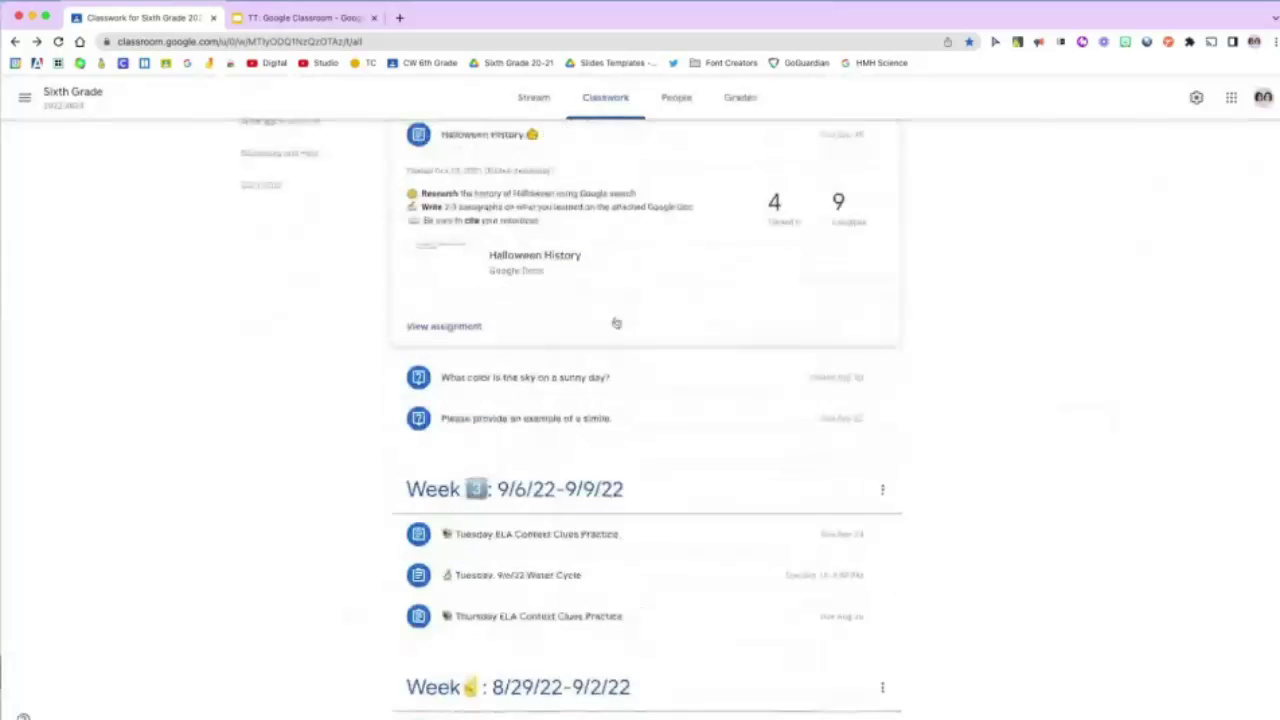
{"action": "left_click", "coordinate": [499, 259]}
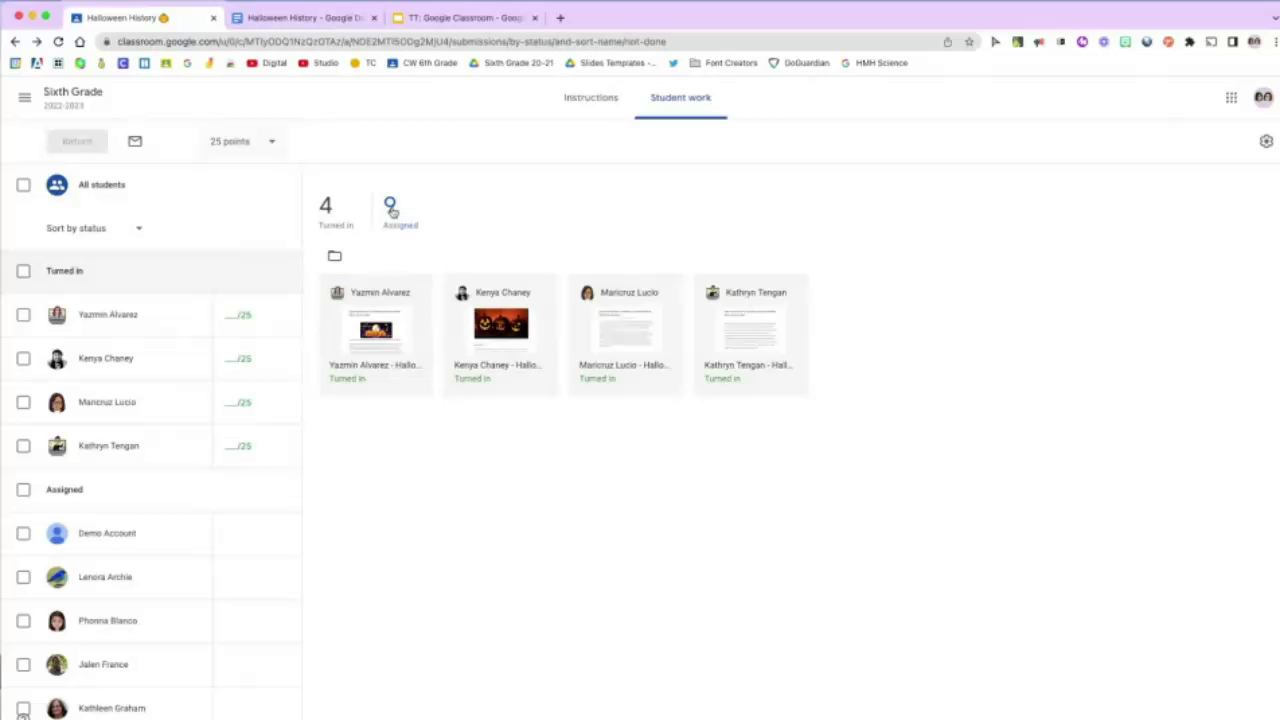
{"action": "left_click", "coordinate": [391, 207]}
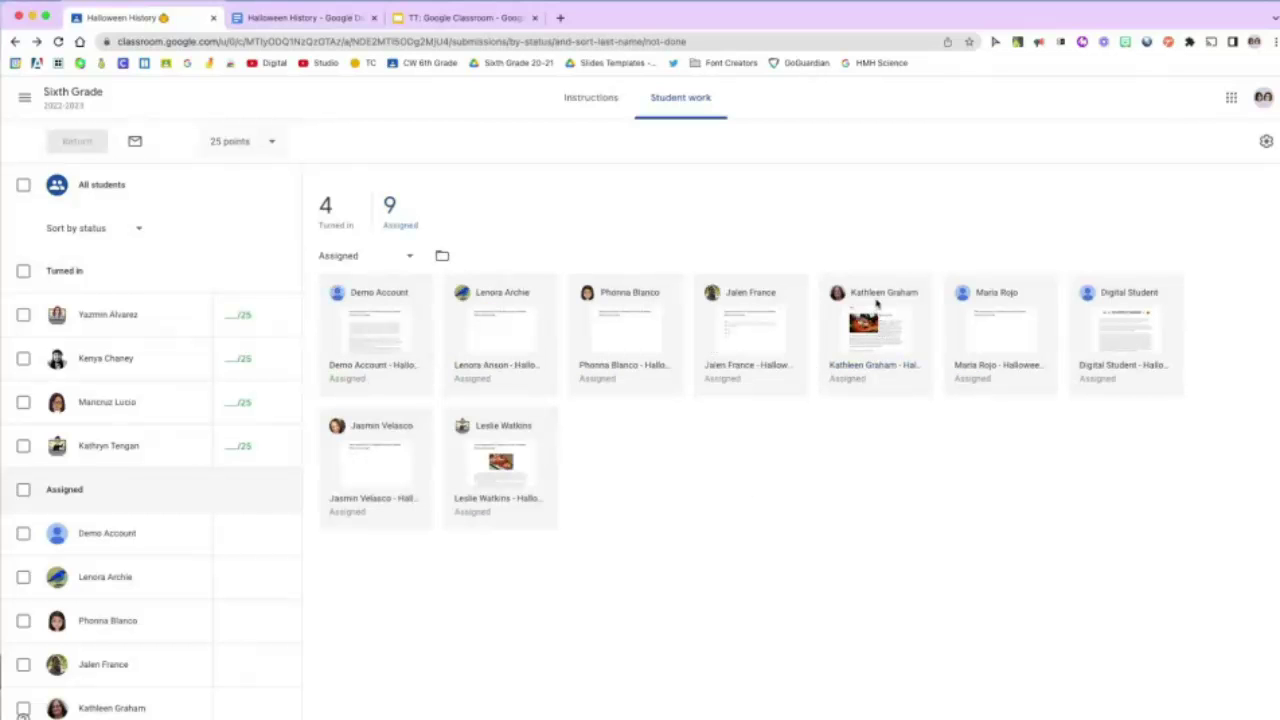
Open the assigned student's submission with the pumpkin photo, run its originality check and close the spare Halloween History document
{"action": "left_click", "coordinate": [871, 333]}
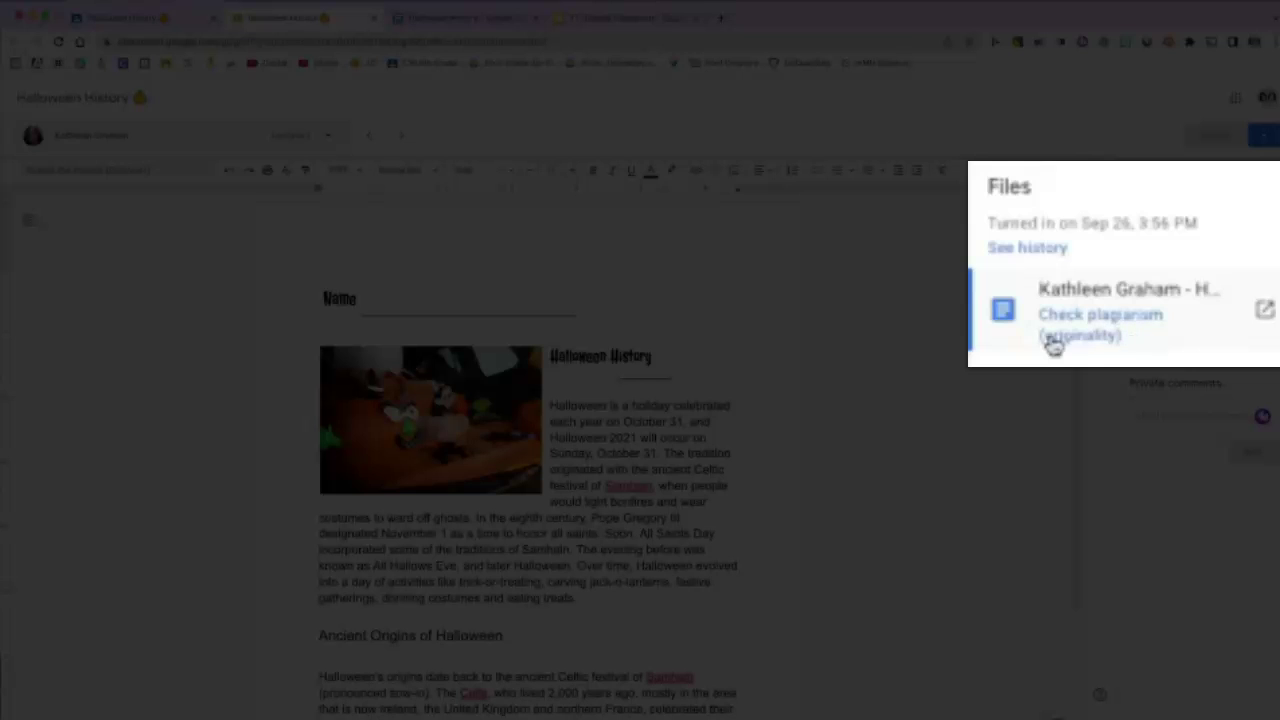
{"action": "left_click", "coordinate": [1083, 330]}
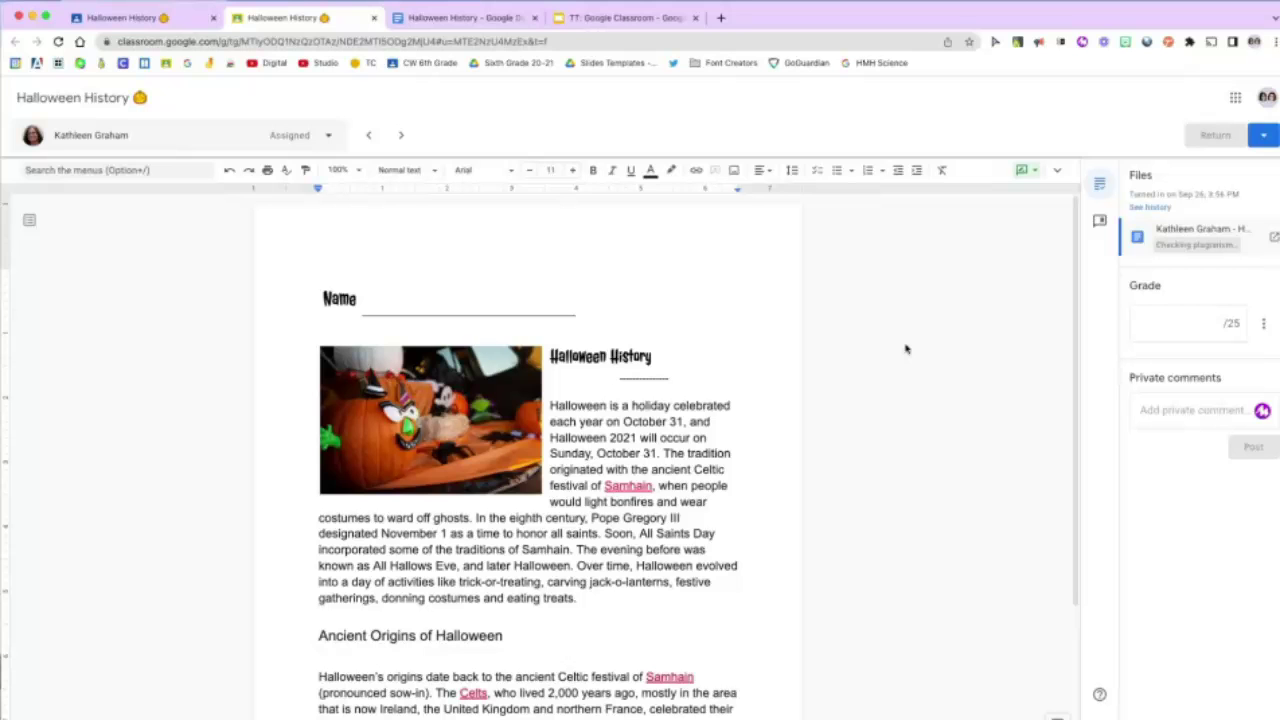
{"action": "left_click", "coordinate": [470, 22]}
{"action": "key", "text": "super+w"}
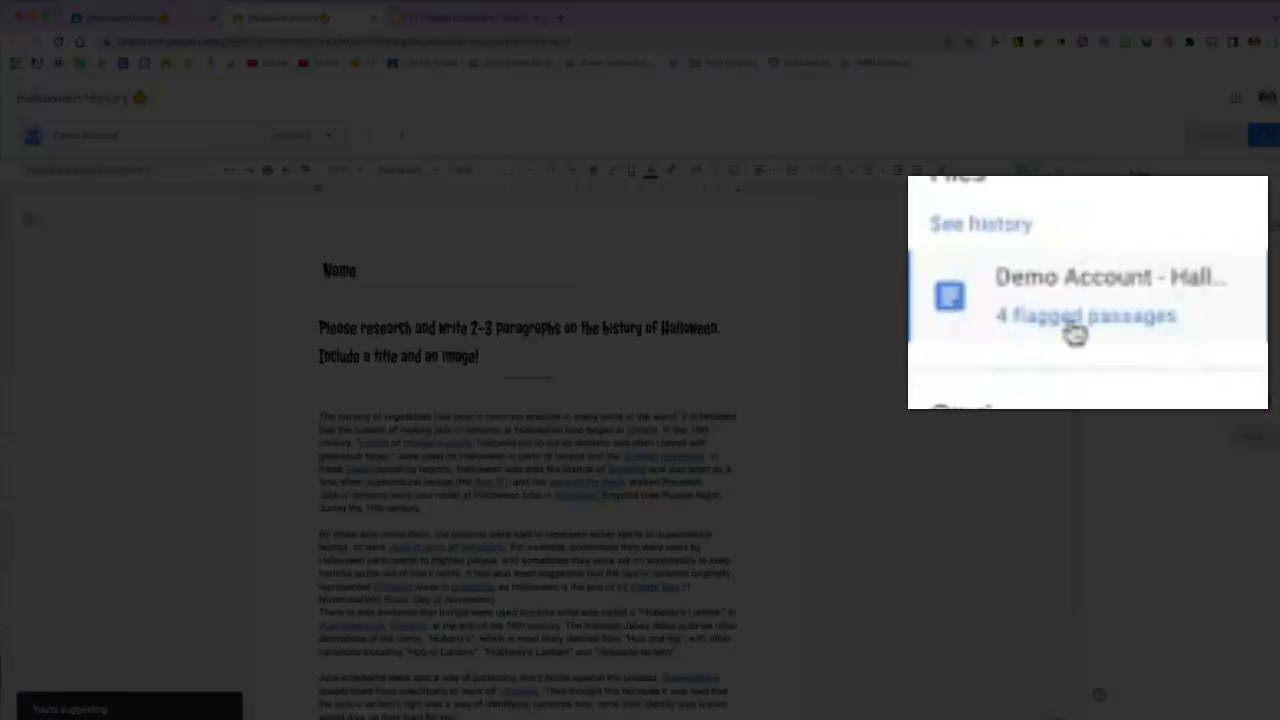
Open the originality report for the Demo Account submission and step through every web-matched passage
{"action": "mouse_move", "coordinate": [1073, 335]}
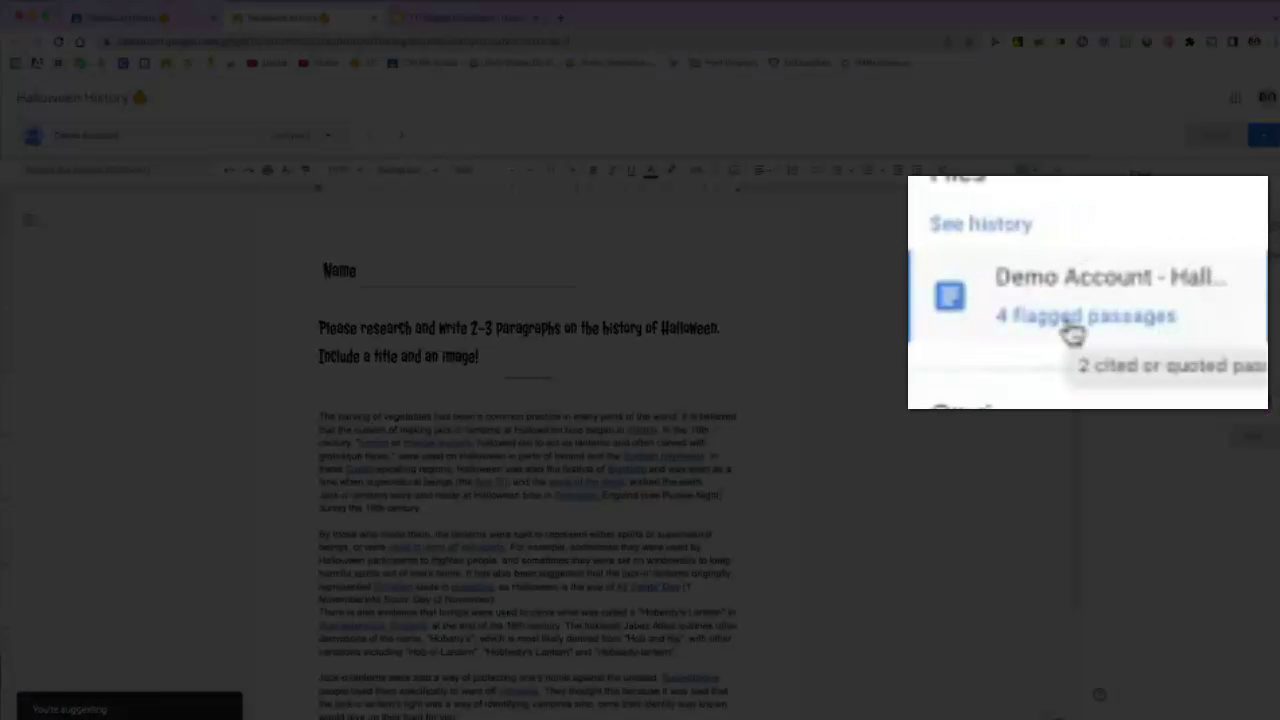
{"action": "left_click", "coordinate": [1037, 322]}
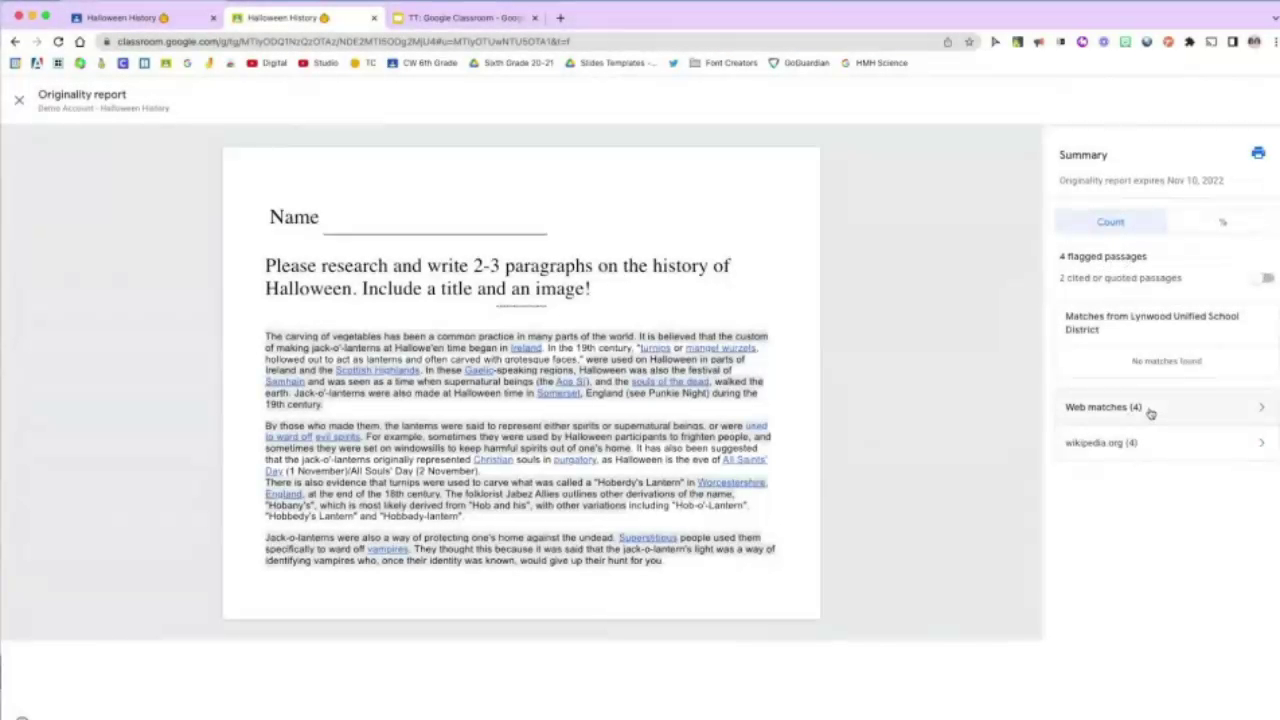
{"action": "left_click", "coordinate": [1149, 412]}
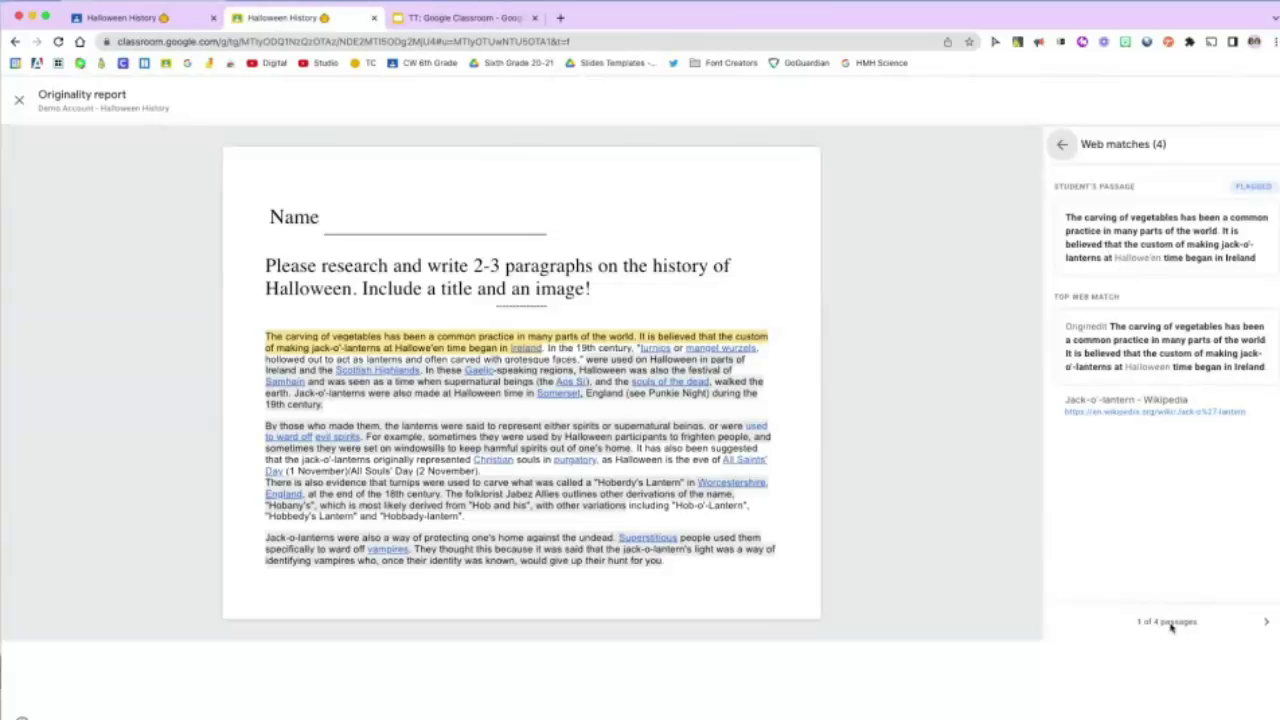
{"action": "left_click", "coordinate": [1265, 622]}
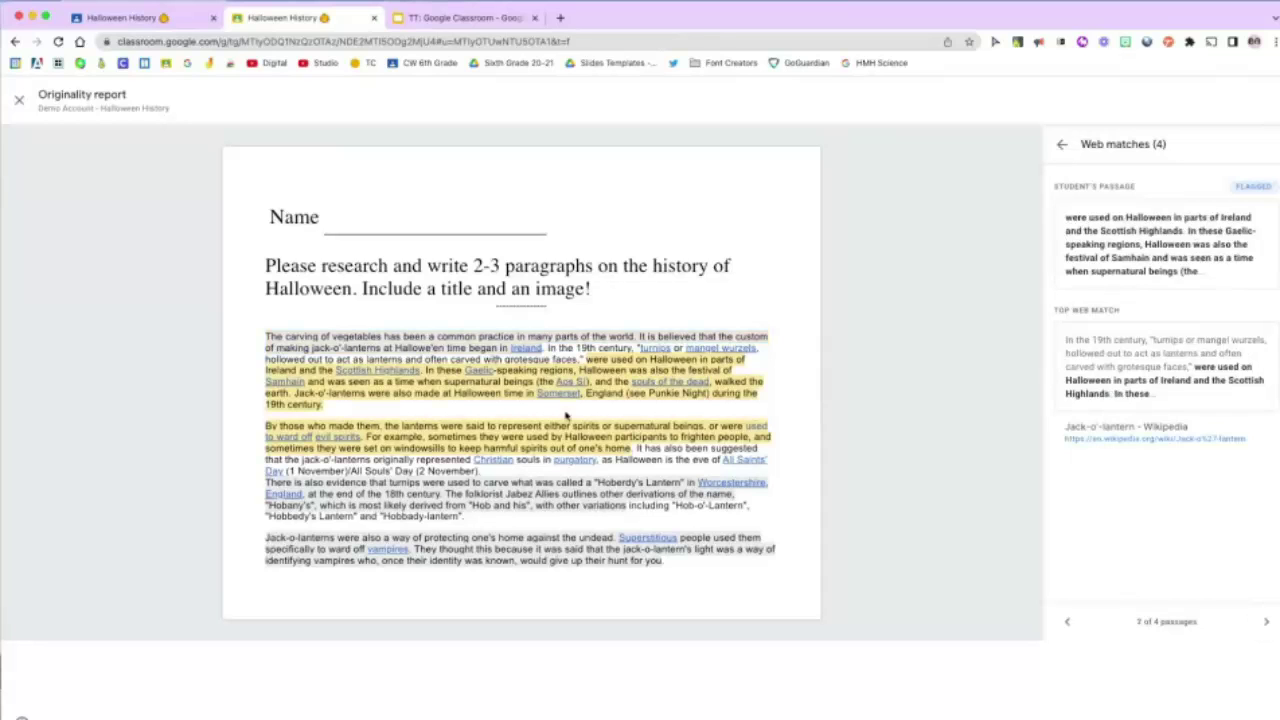
{"action": "left_click", "coordinate": [1265, 622]}
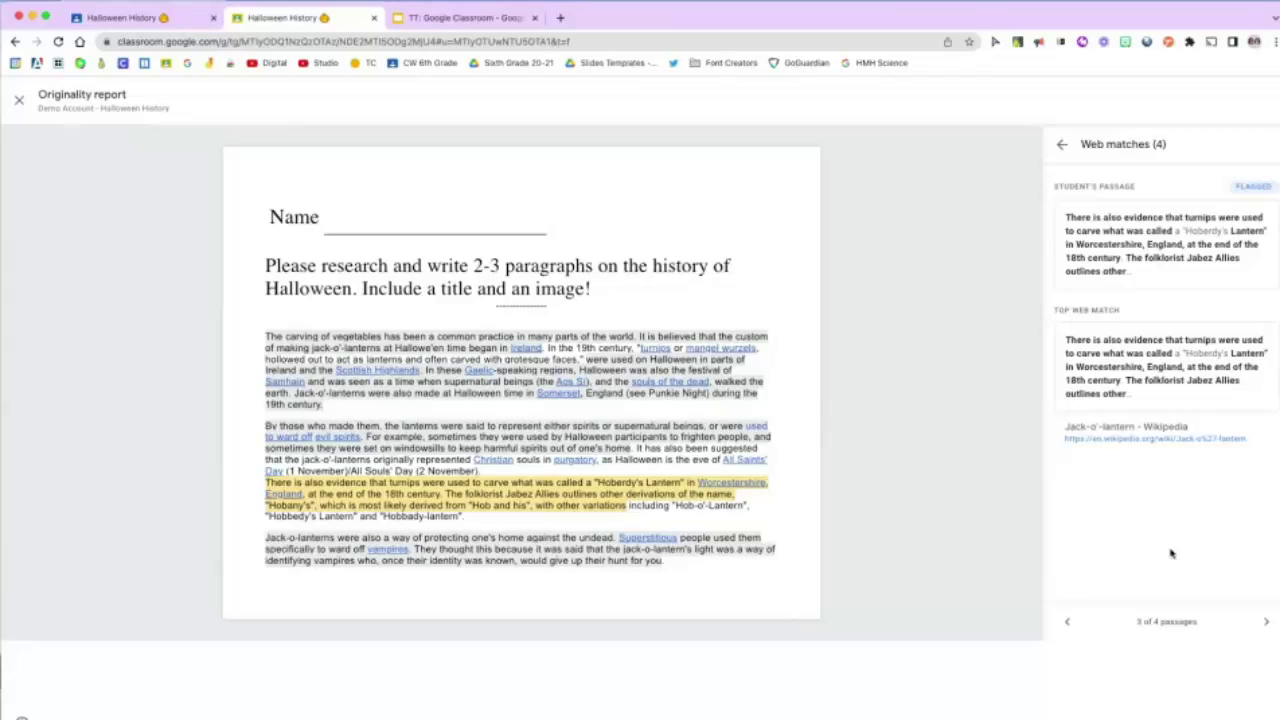
{"action": "left_click", "coordinate": [1266, 622]}
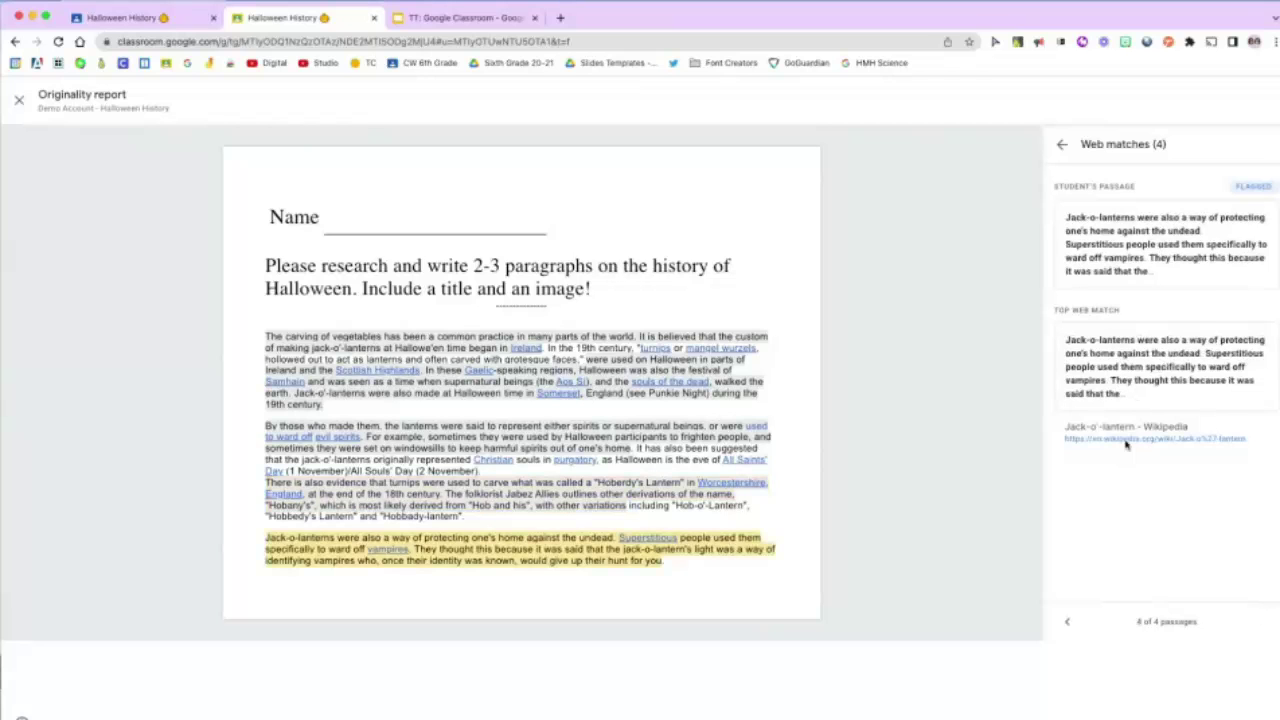
Return to the first web-matched passage and close the Demo Account originality report
{"action": "left_click", "coordinate": [1067, 622]}
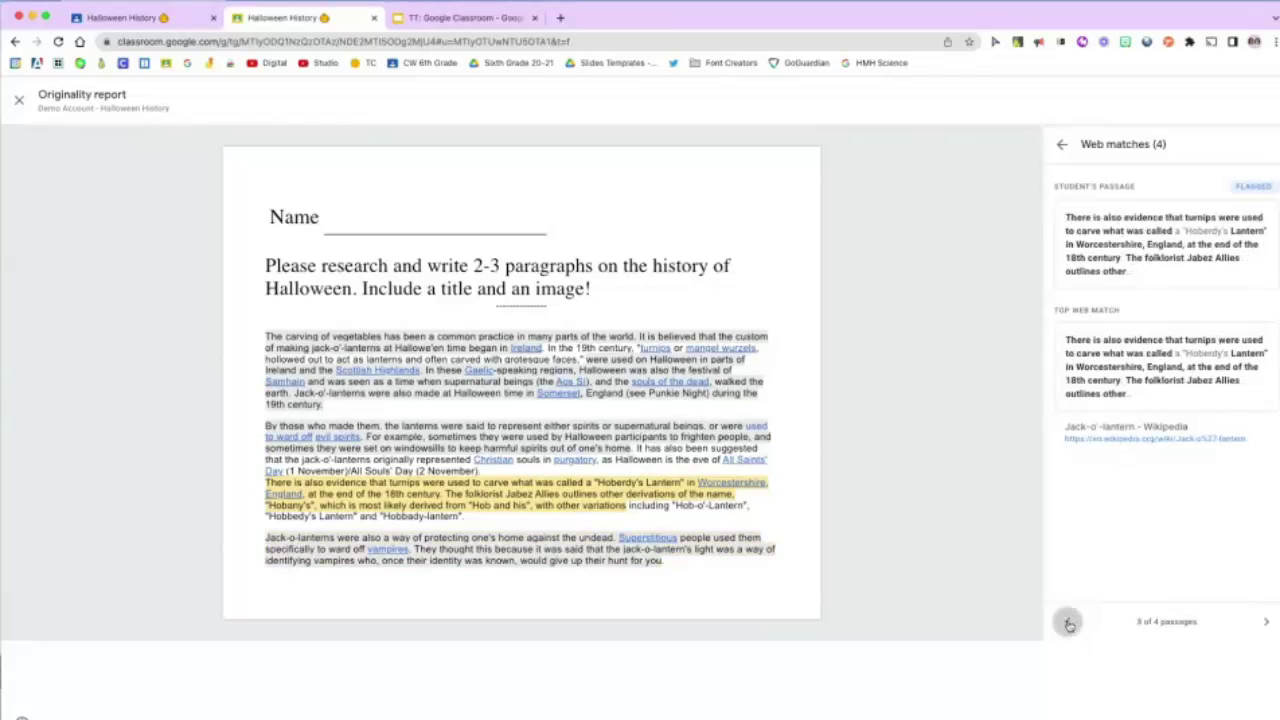
{"action": "left_click", "coordinate": [1067, 622]}
{"action": "left_click", "coordinate": [1067, 622]}
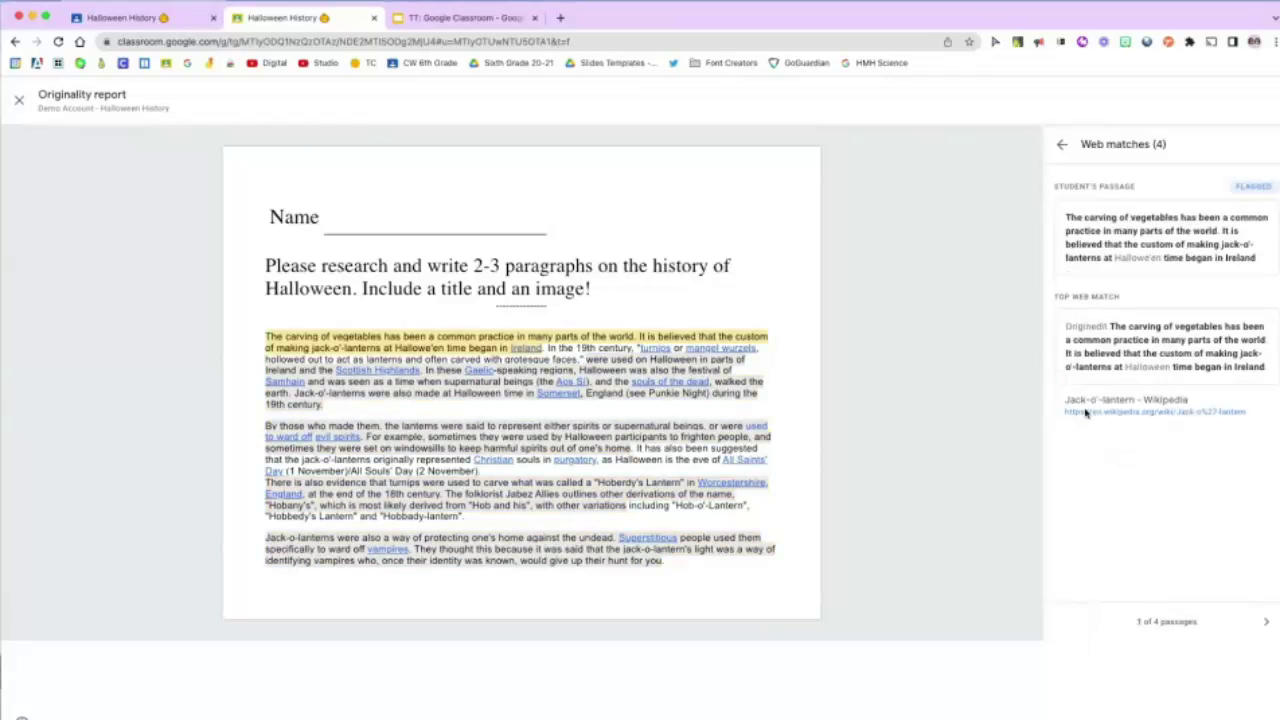
{"action": "left_click", "coordinate": [1064, 147]}
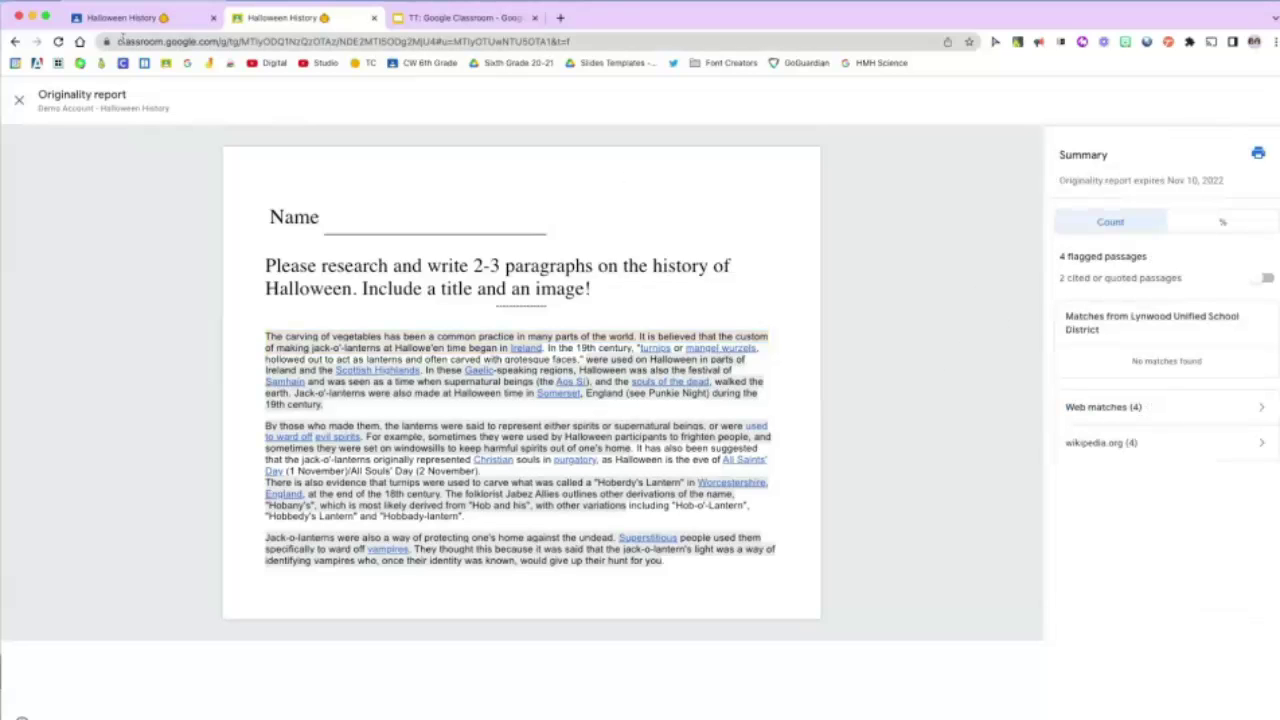
{"action": "left_click", "coordinate": [19, 100]}
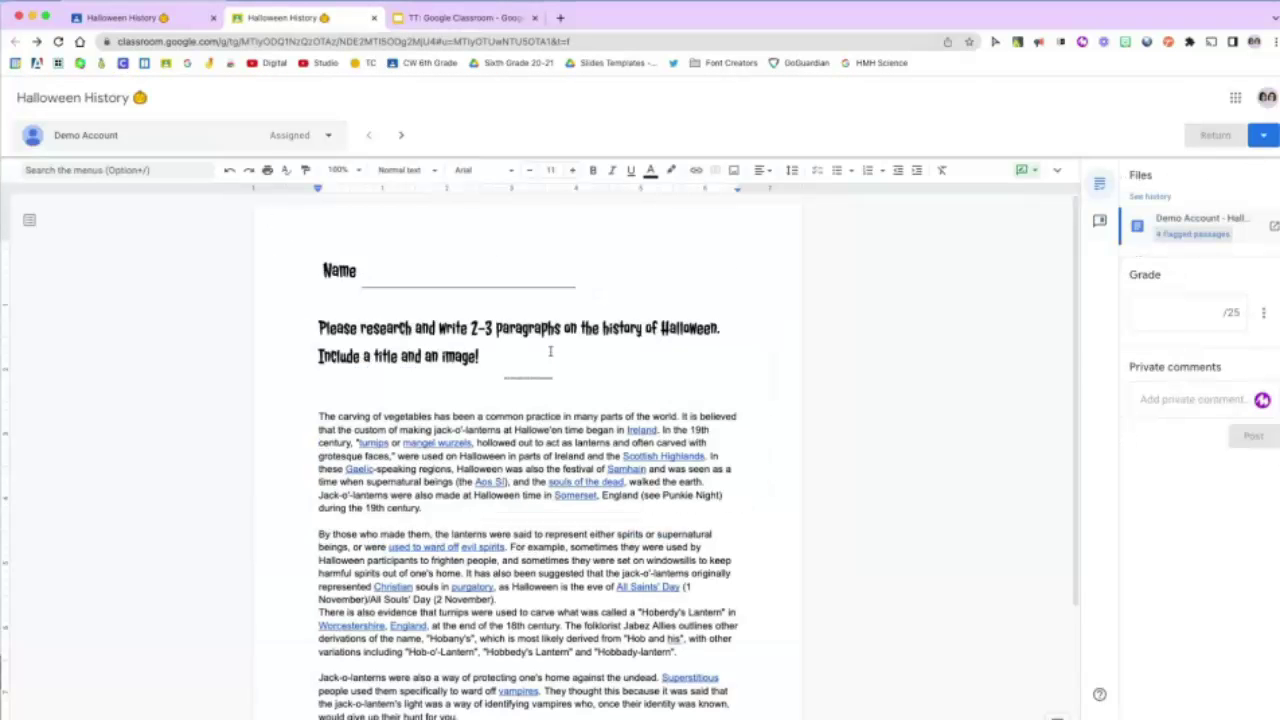
{"action": "left_click_drag", "start_coordinate": [318, 416], "coordinate": [424, 510]}
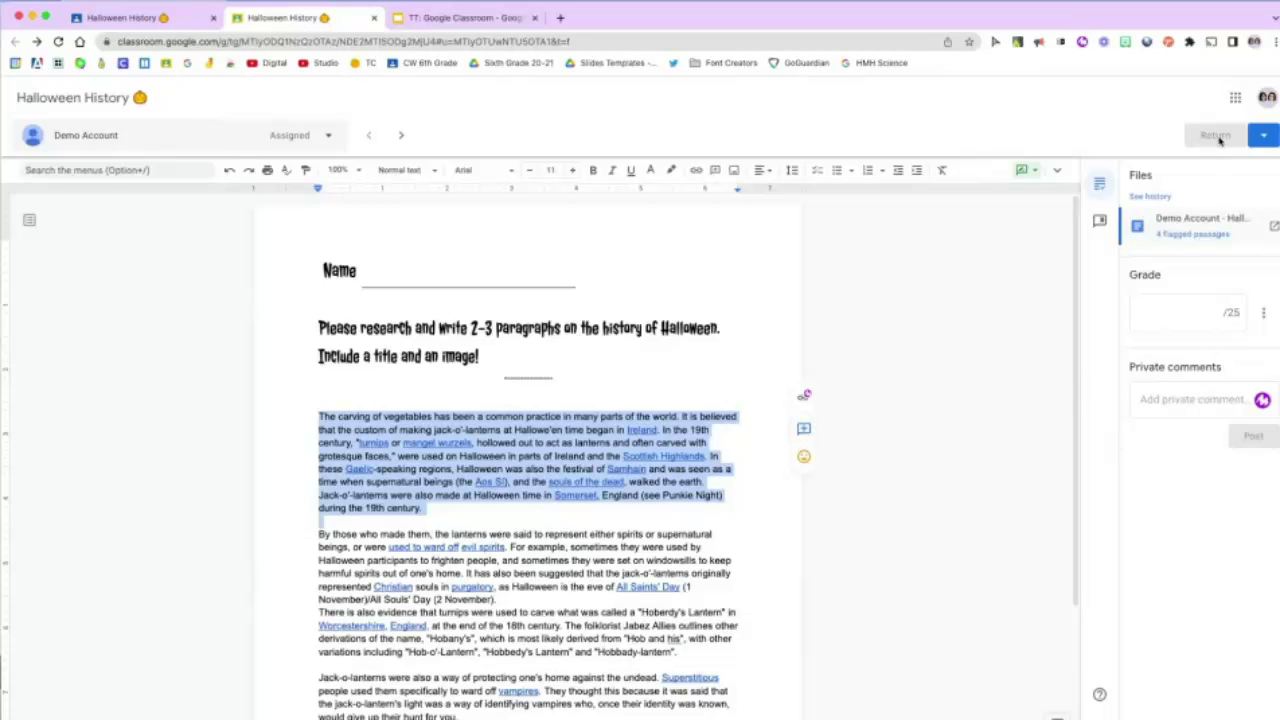
{"action": "left_click", "coordinate": [932, 316]}
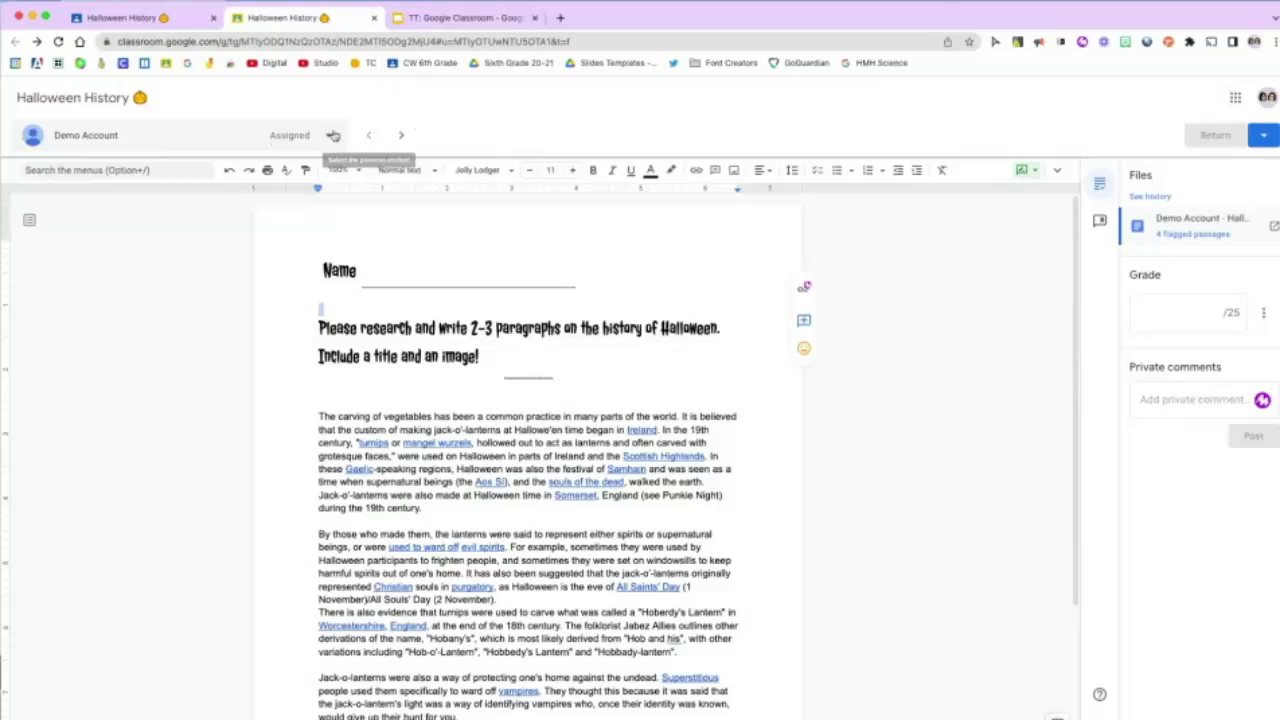
Switch to the previously checked student's submission with the pumpkin photo and open its originality report
{"action": "left_click", "coordinate": [401, 135]}
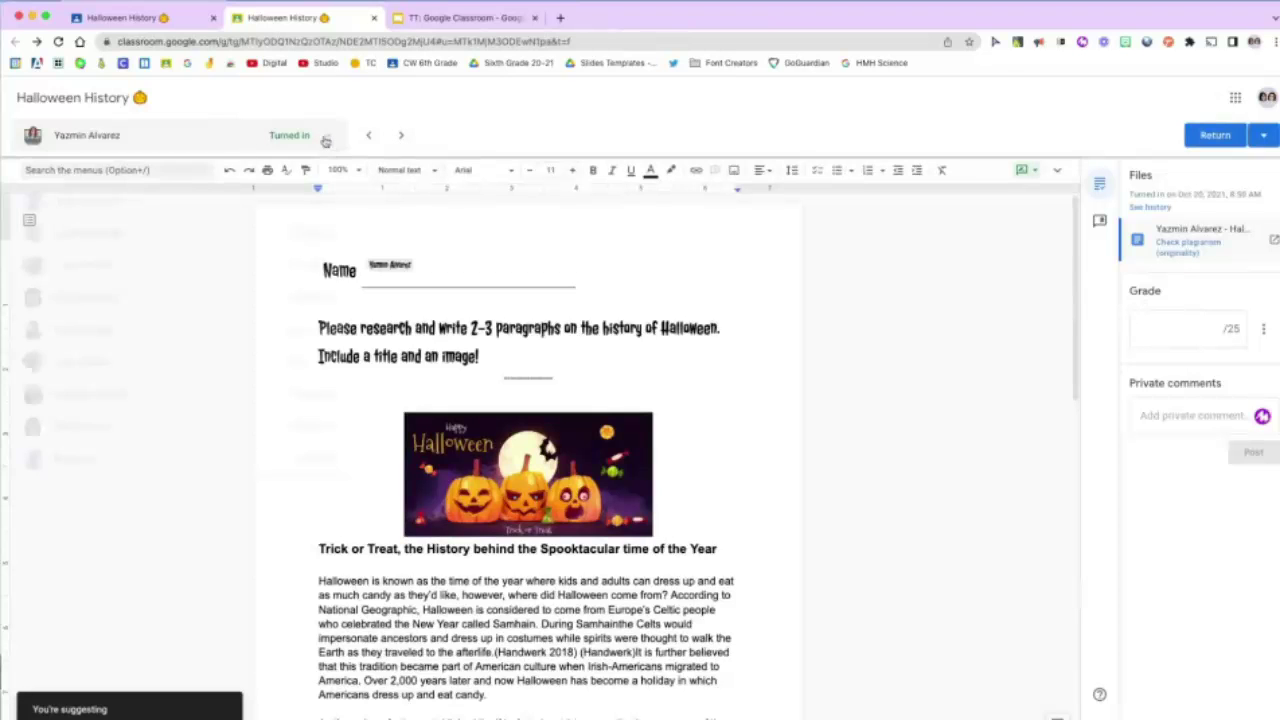
{"action": "left_click", "coordinate": [326, 136]}
{"action": "left_click", "coordinate": [218, 396]}
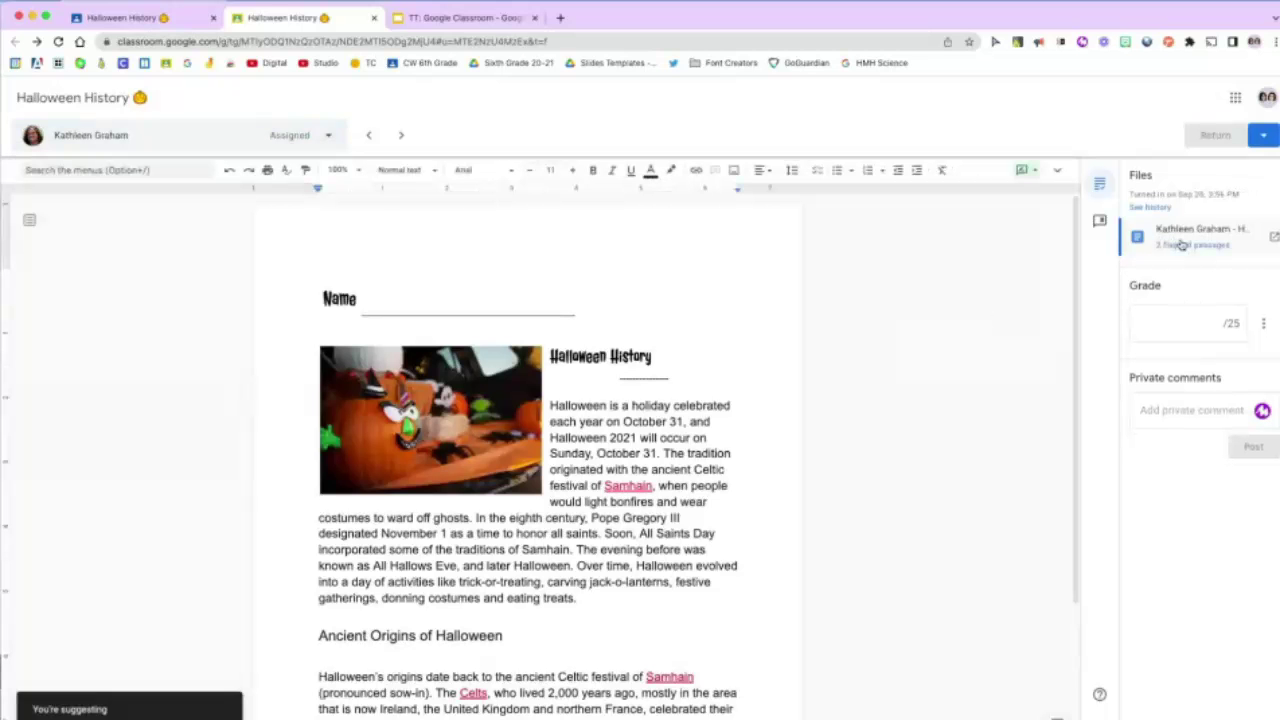
{"action": "left_click", "coordinate": [1190, 246]}
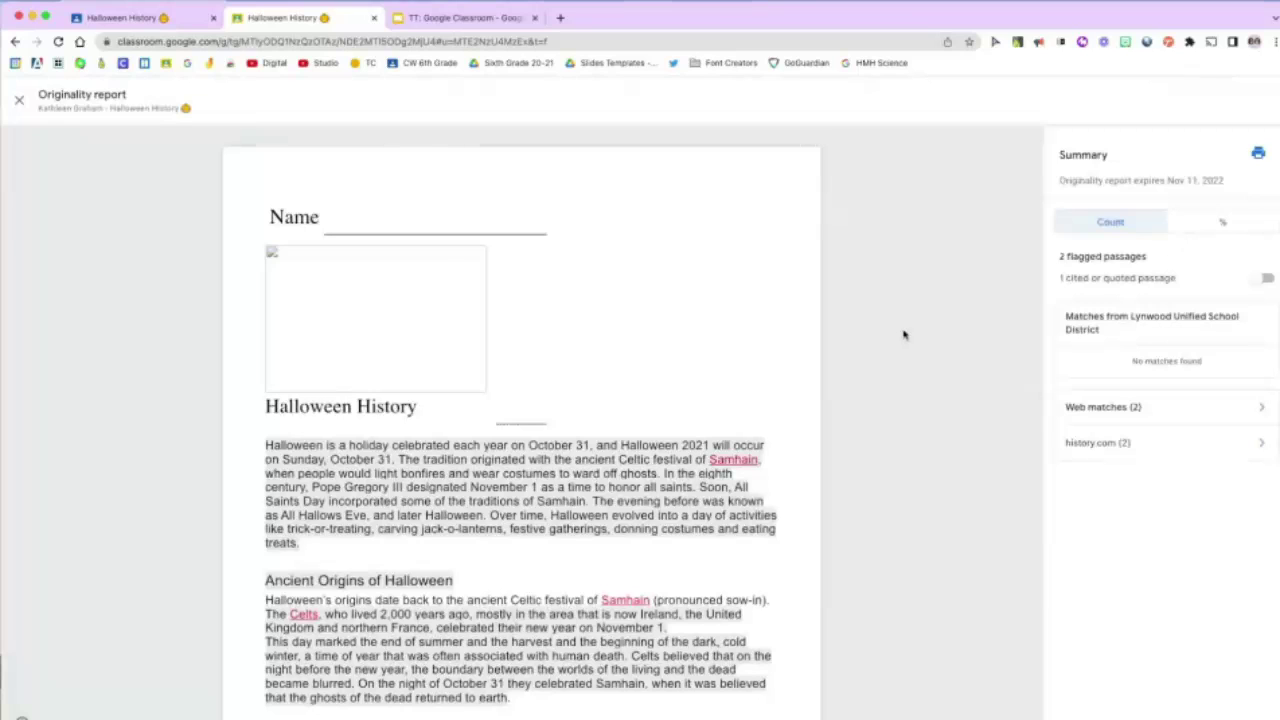
Show the report summary as percentages and include cited or quoted content in the matches
{"action": "left_click", "coordinate": [1222, 221]}
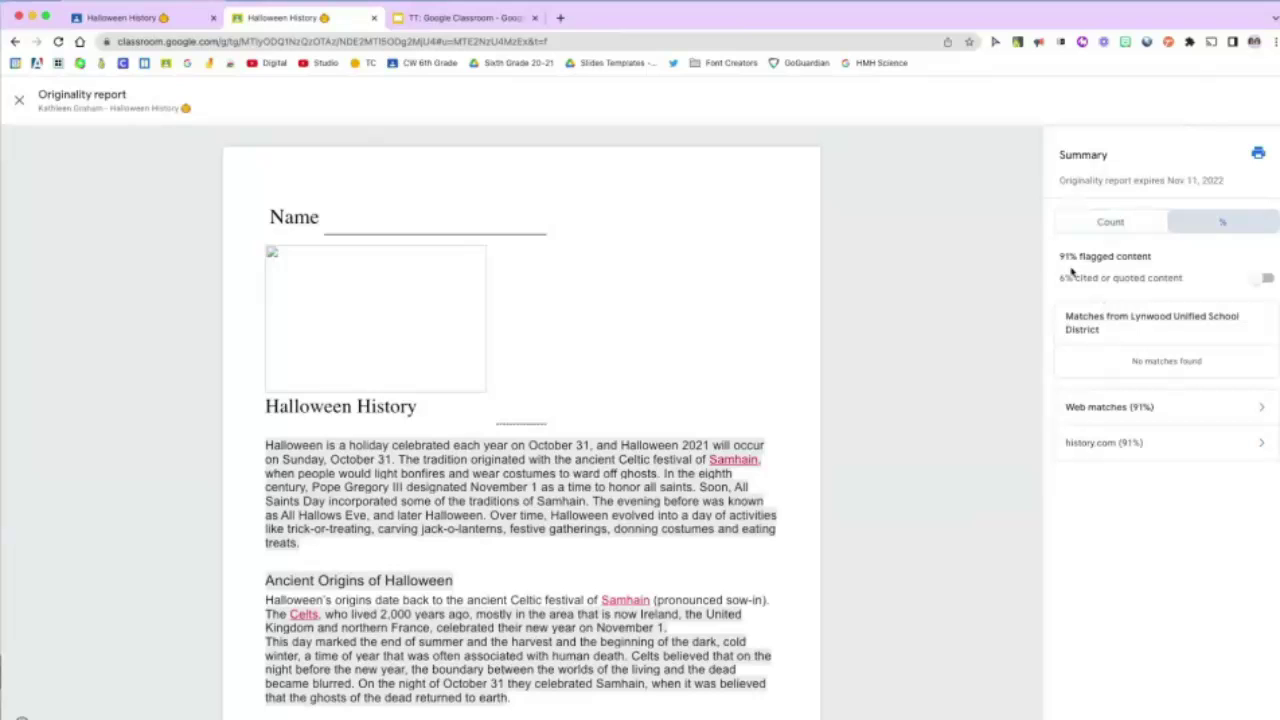
{"action": "scroll", "coordinate": [1061, 246], "scroll_direction": "down", "scroll_amount": 1}
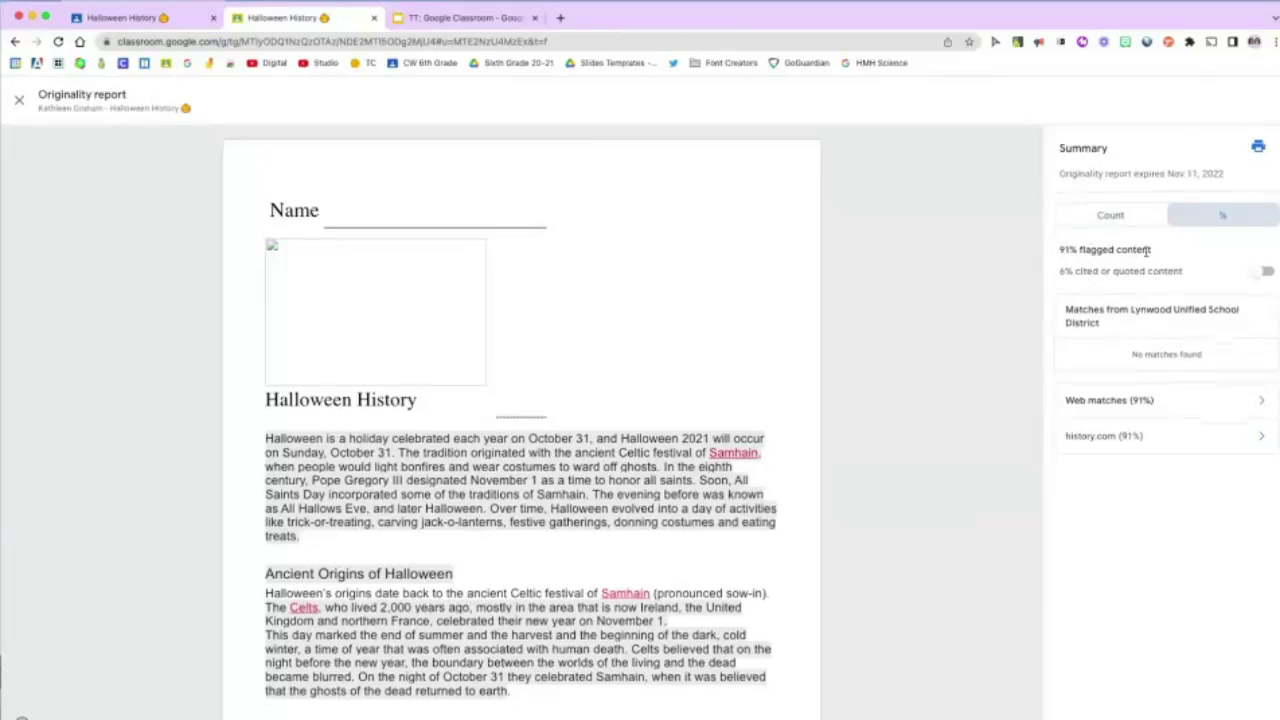
{"action": "left_click", "coordinate": [1264, 272]}
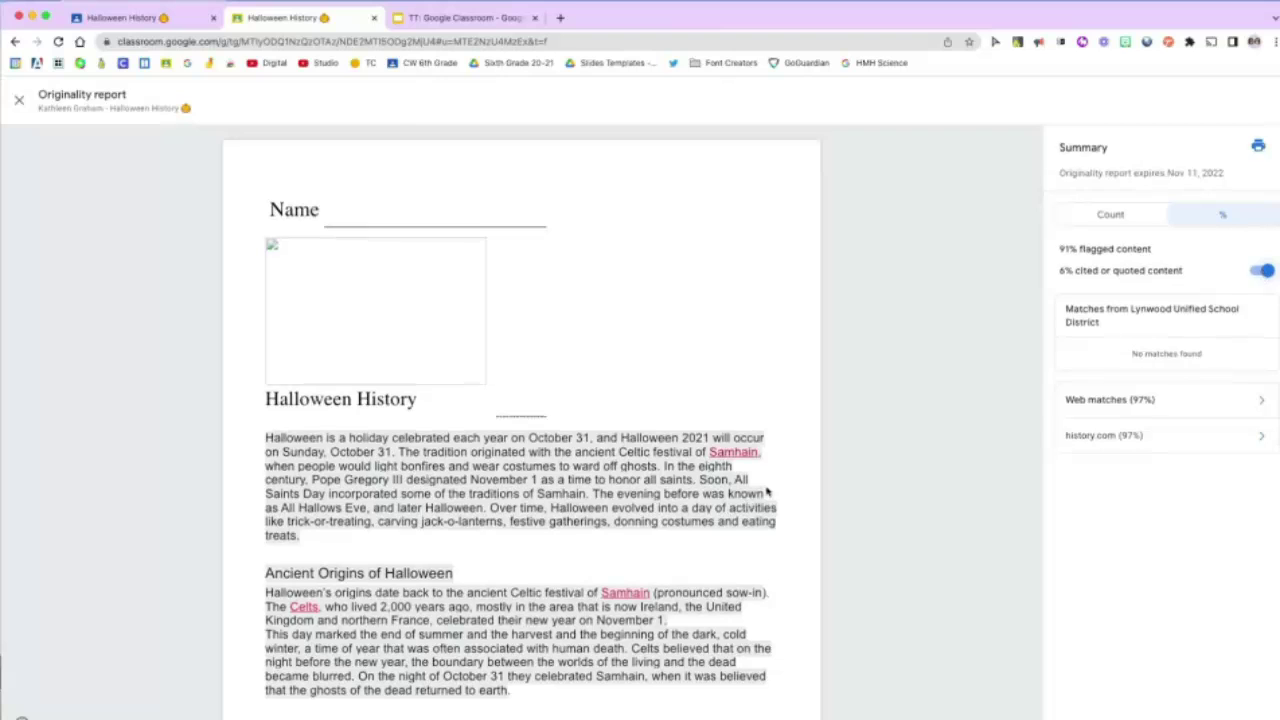
View the flagged passage matched to history.com and return to the report summary
{"action": "scroll", "coordinate": [760, 495], "scroll_direction": "down", "scroll_amount": 1}
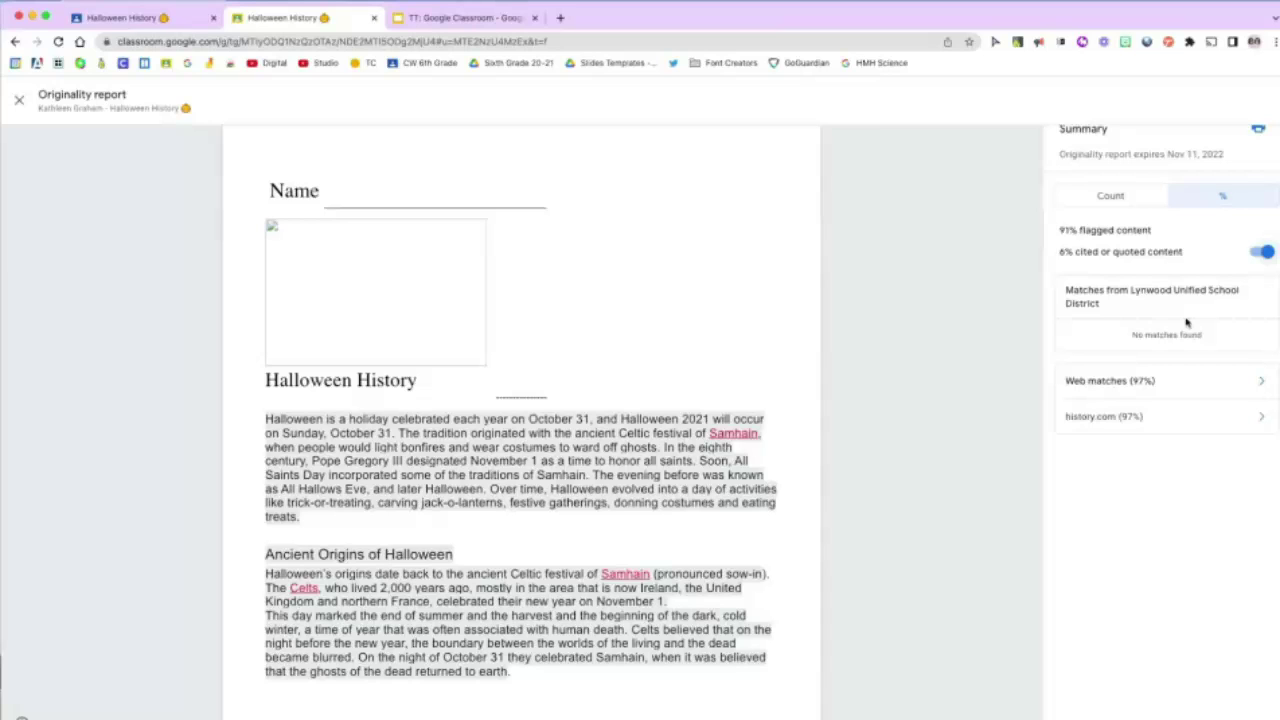
{"action": "left_click", "coordinate": [1149, 423]}
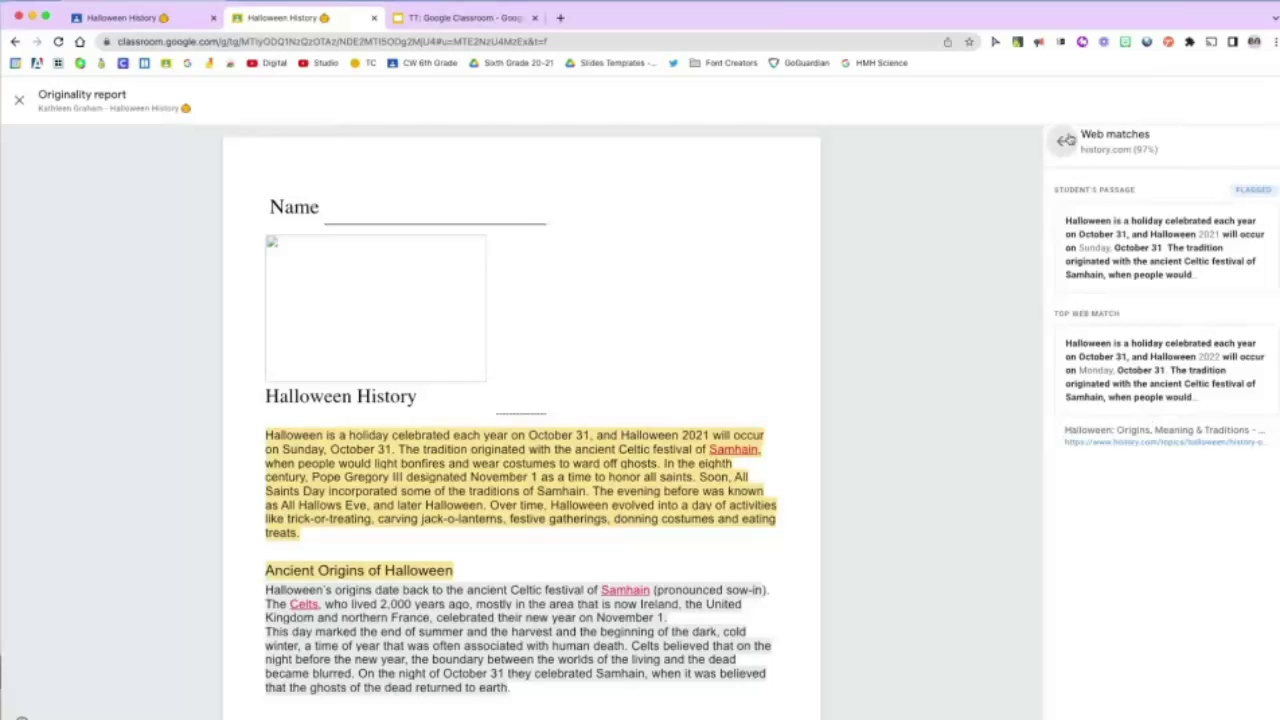
{"action": "left_click", "coordinate": [1062, 142]}
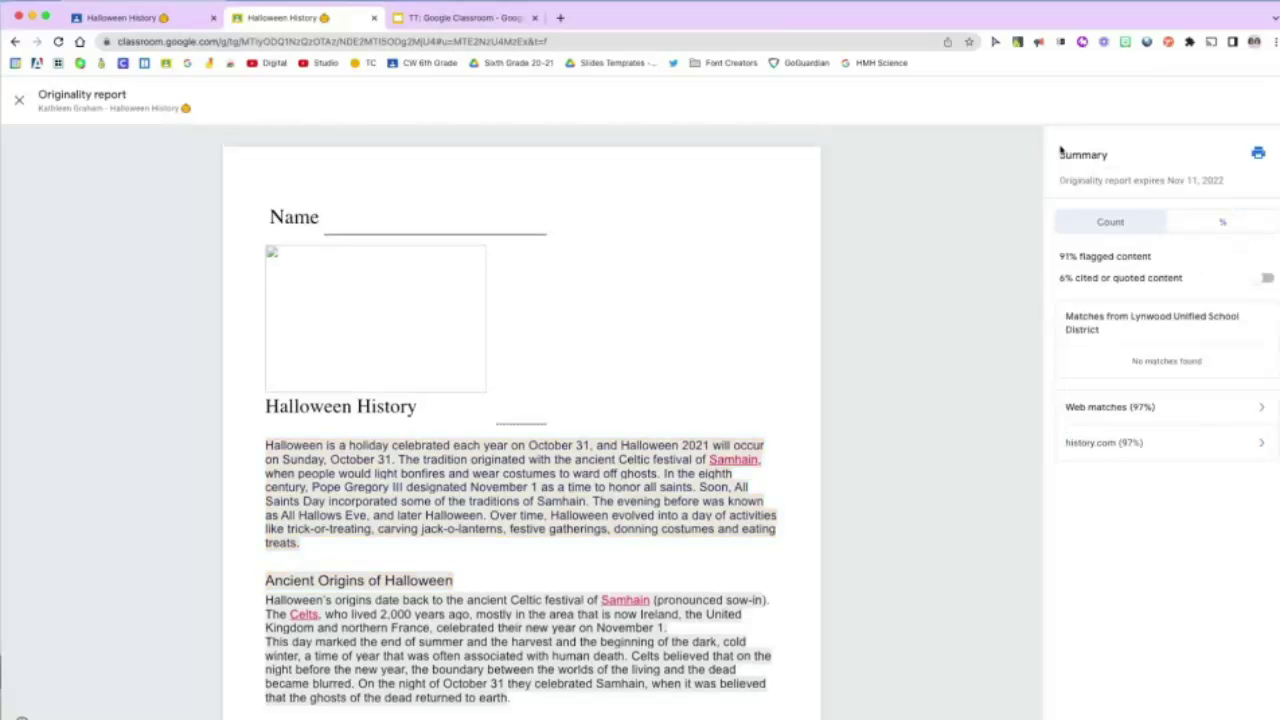
Open the print preview of the originality report and look through its pages
{"action": "left_click", "coordinate": [1258, 153]}
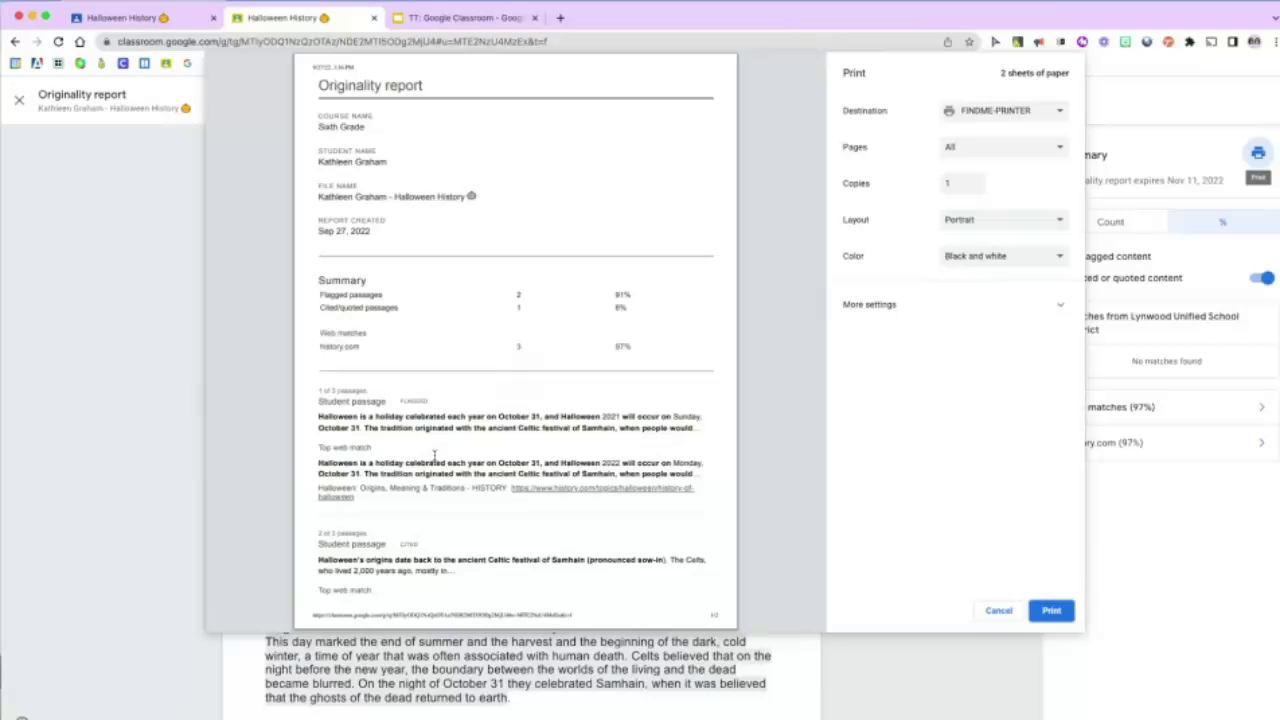
{"action": "scroll", "coordinate": [434, 455], "scroll_direction": "down", "scroll_amount": 5}
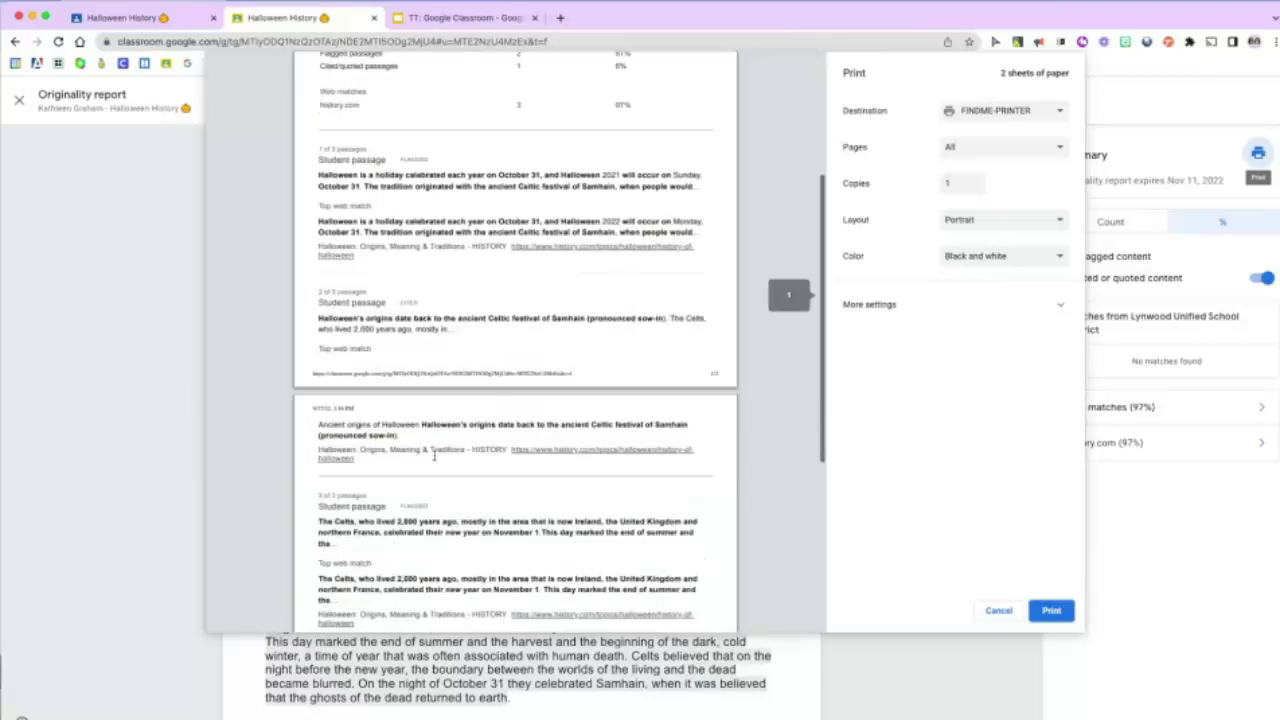
{"action": "scroll", "coordinate": [434, 455], "scroll_direction": "down", "scroll_amount": 3}
{"action": "scroll", "coordinate": [434, 455], "scroll_direction": "up", "scroll_amount": 10}
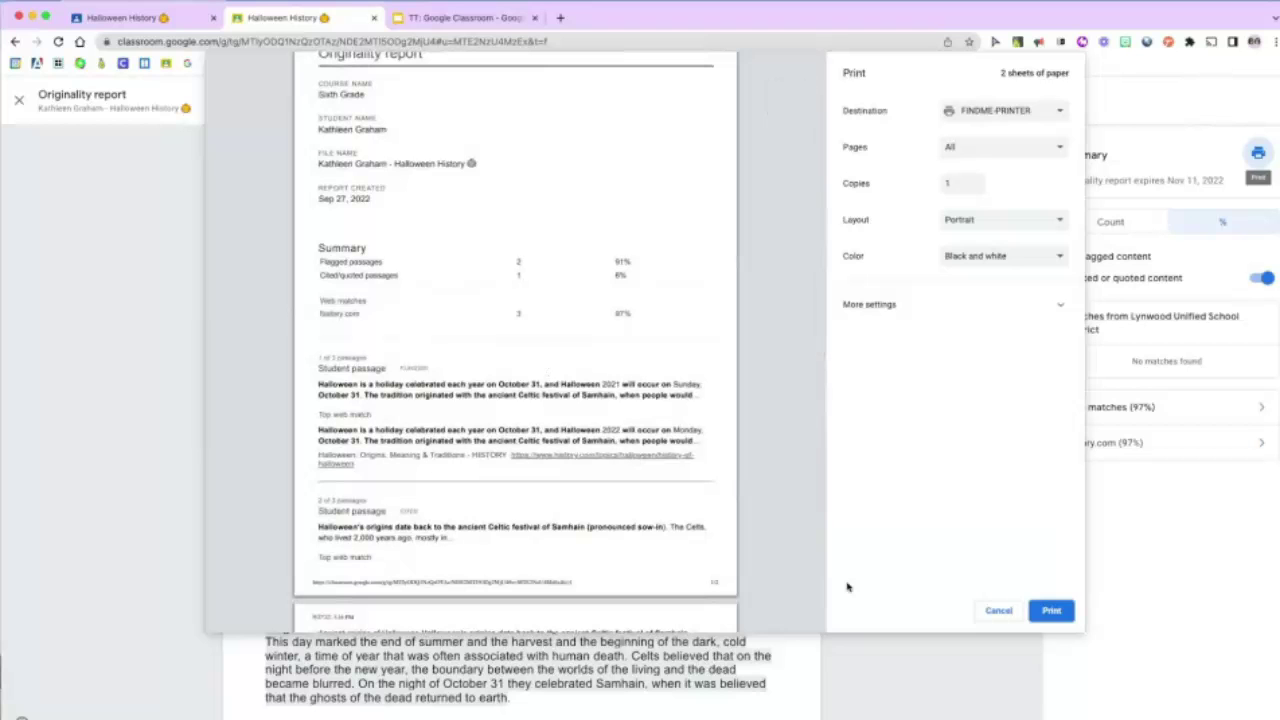
Leave the print preview without printing, show the report summary as counts and close the originality report
{"action": "left_click", "coordinate": [999, 612]}
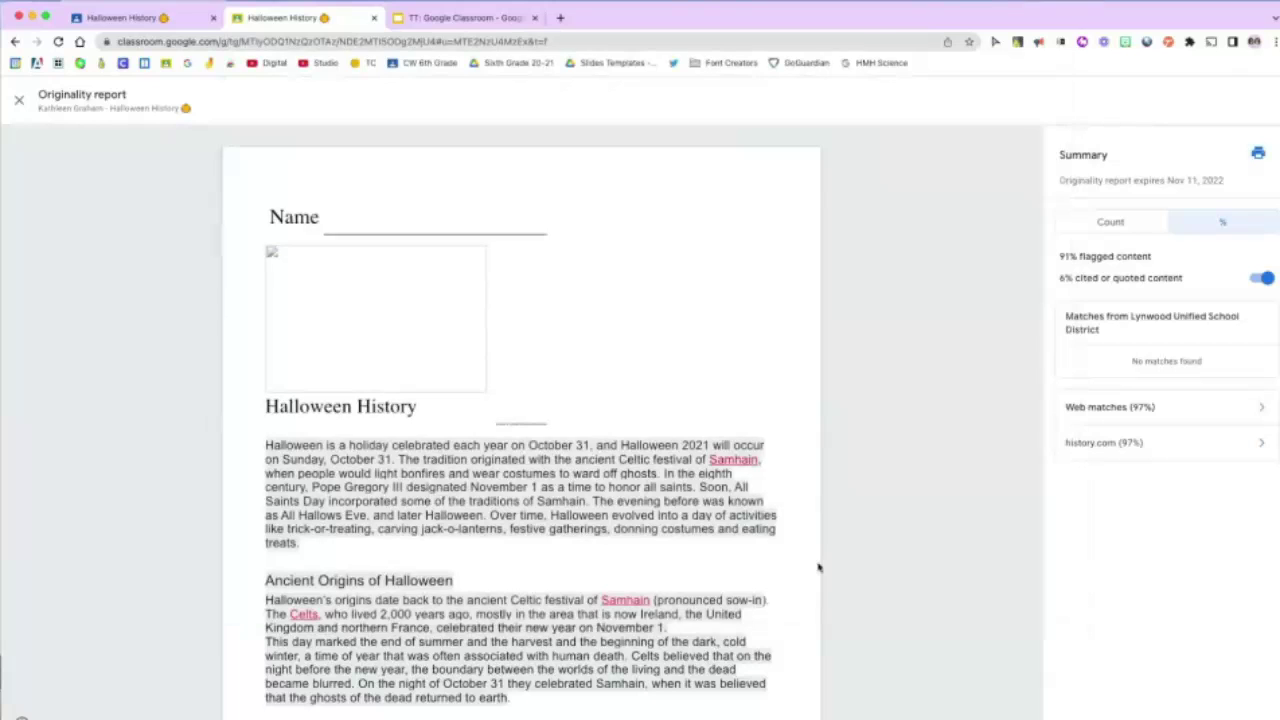
{"action": "left_click", "coordinate": [1072, 224]}
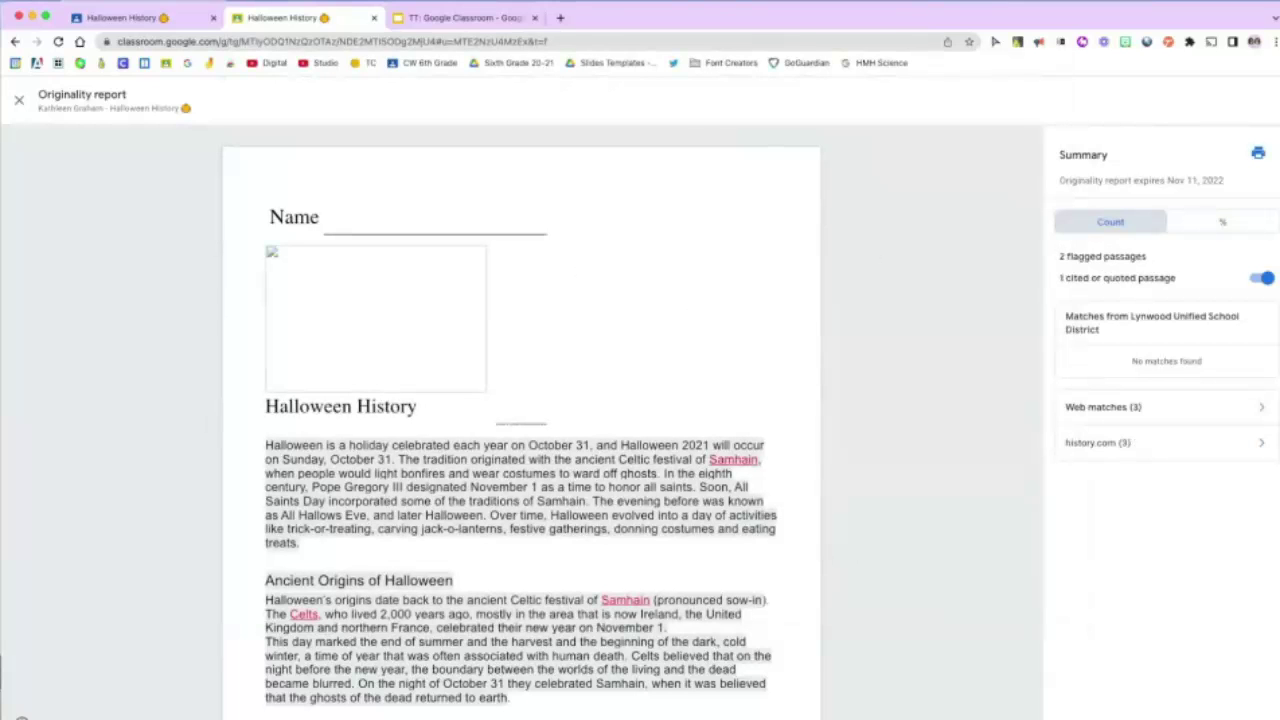
{"action": "left_click", "coordinate": [18, 99]}
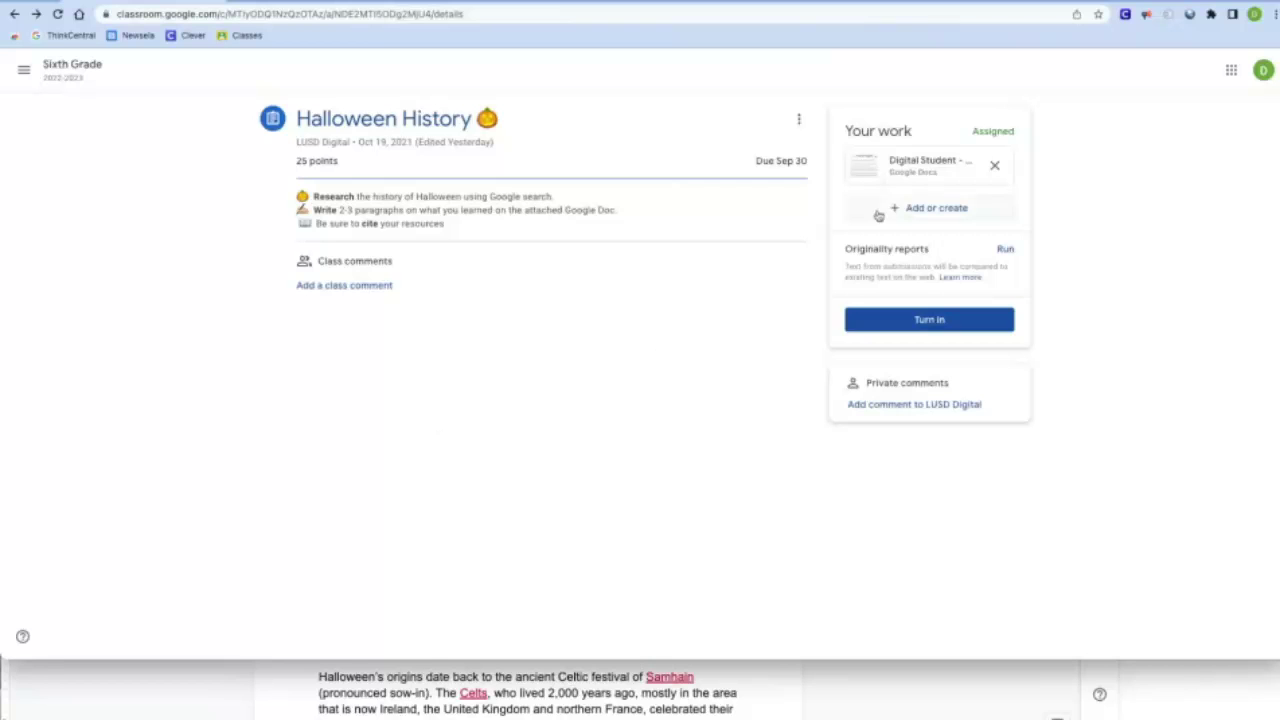
From the student's assignment page, look over the attached Google Doc and run an originality report on the work
{"action": "left_click", "coordinate": [866, 167]}
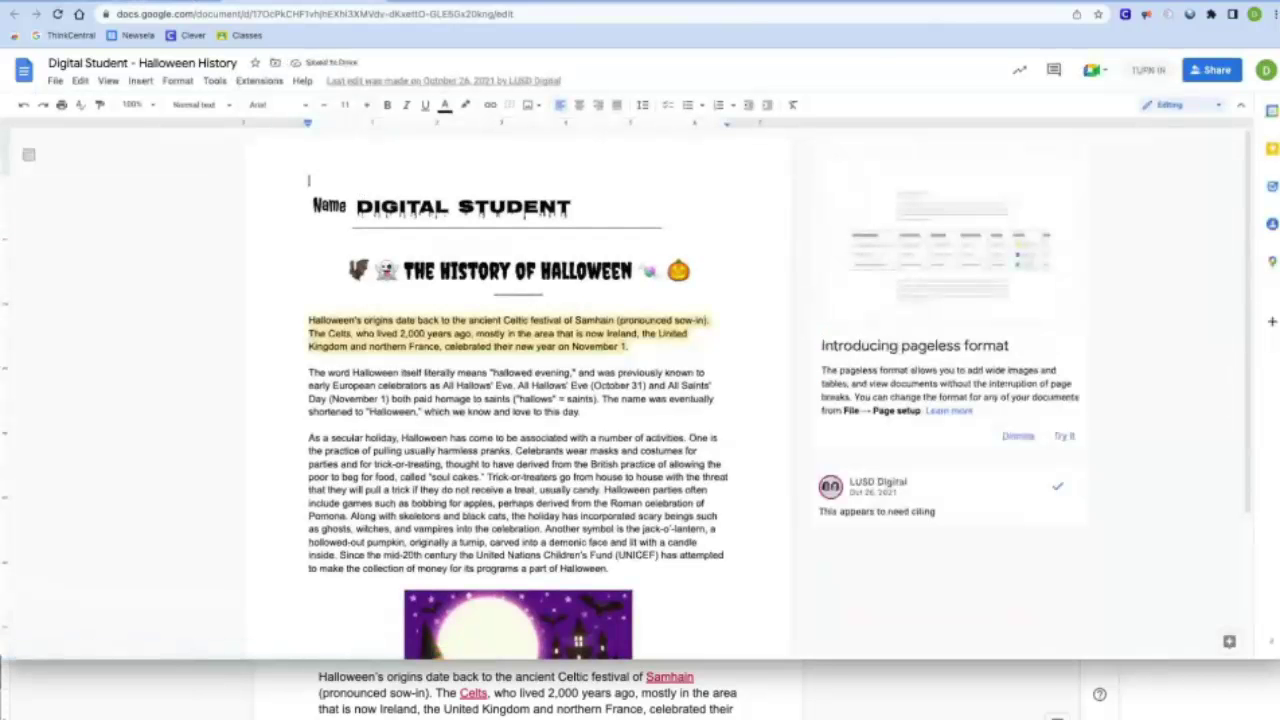
{"action": "left_click", "coordinate": [100, 3]}
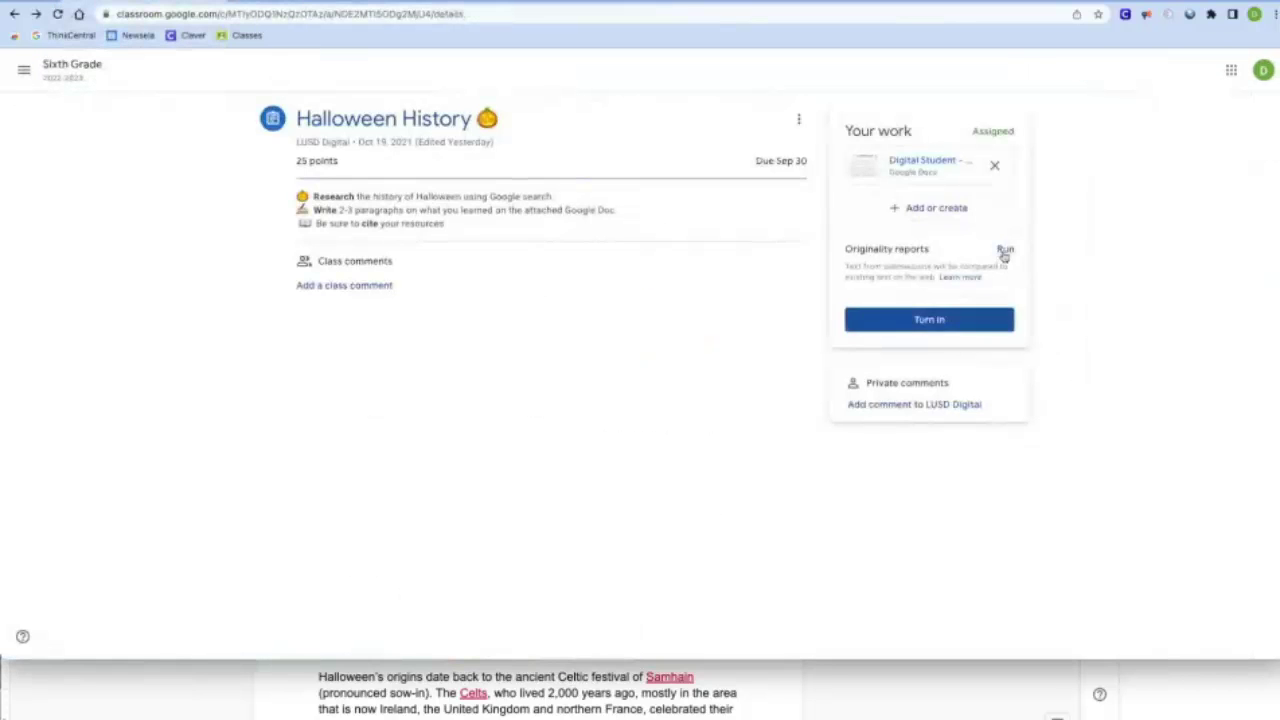
{"action": "left_click", "coordinate": [1005, 252]}
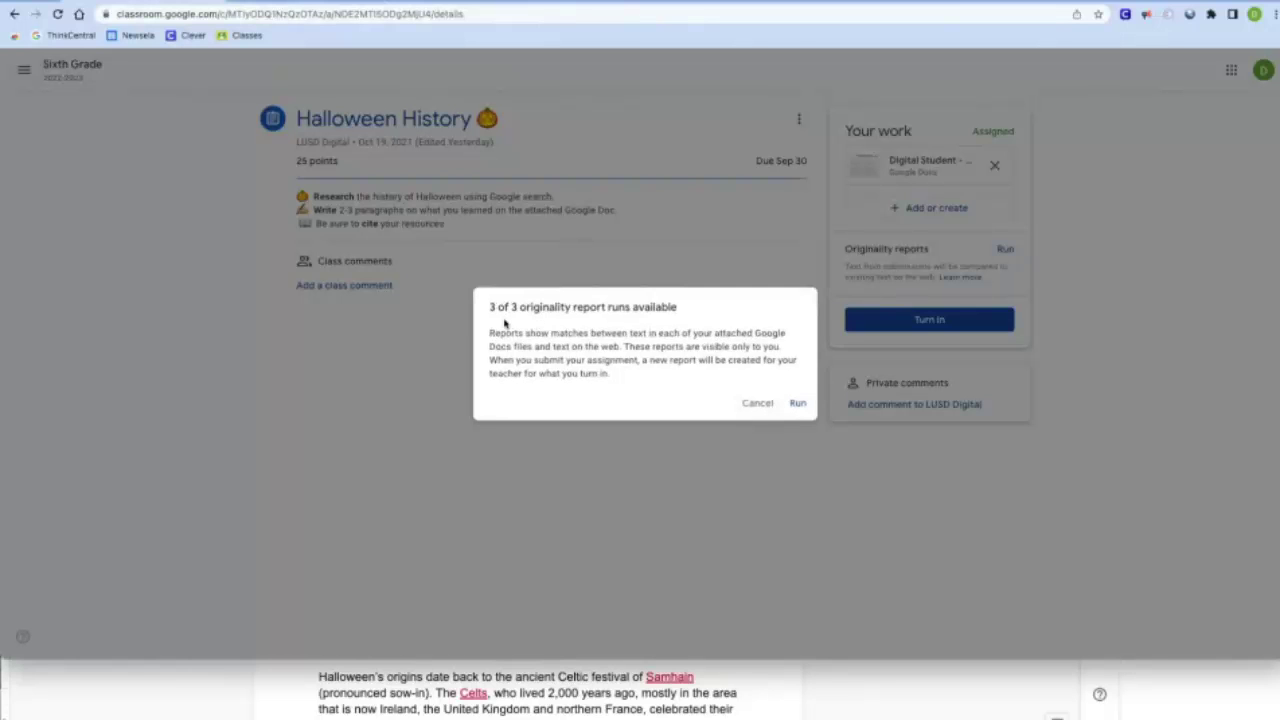
{"action": "left_click_drag", "start_coordinate": [488, 307], "coordinate": [680, 310]}
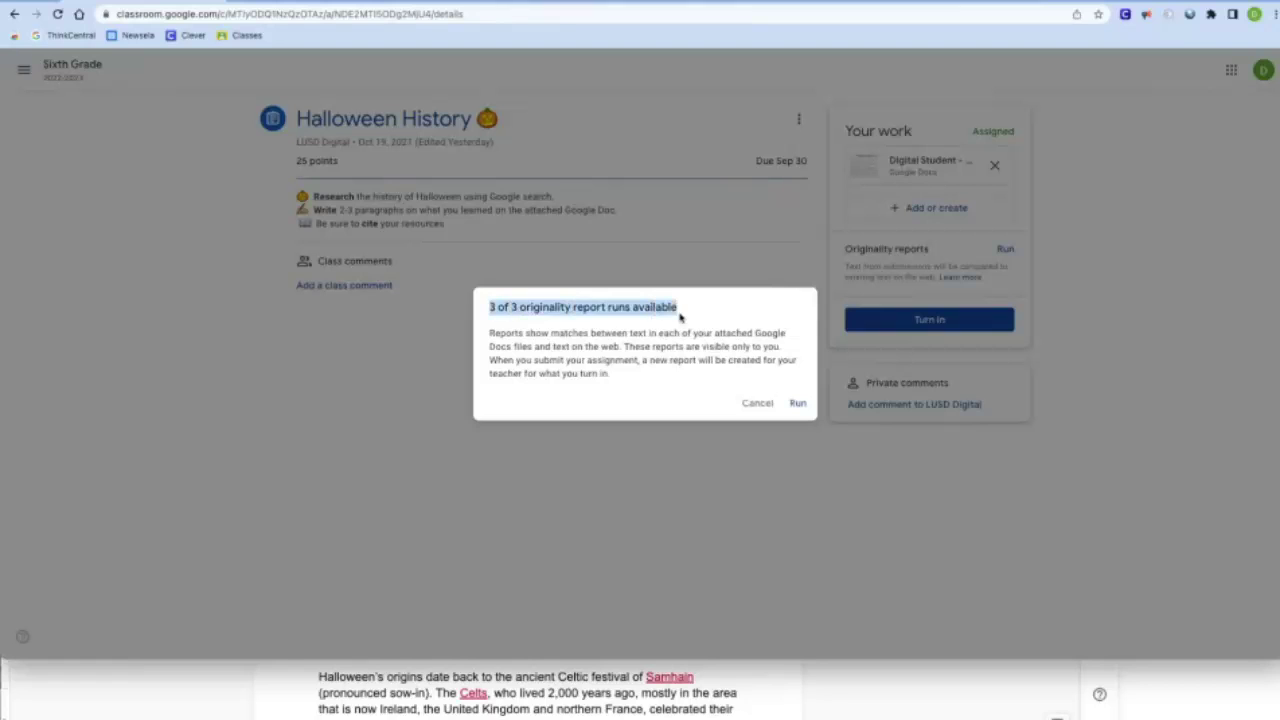
{"action": "left_click", "coordinate": [798, 403]}
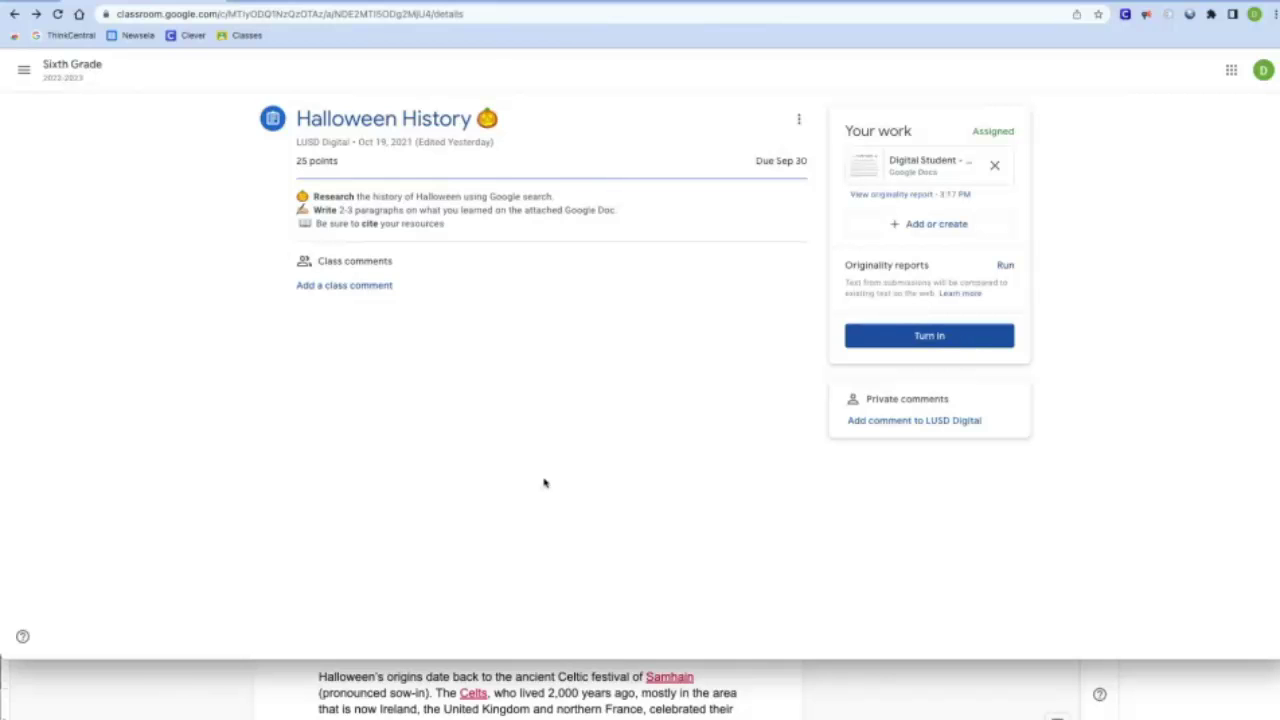
Open the student's own originality report and view the first flagged passage among its web matches
{"action": "left_click", "coordinate": [917, 196]}
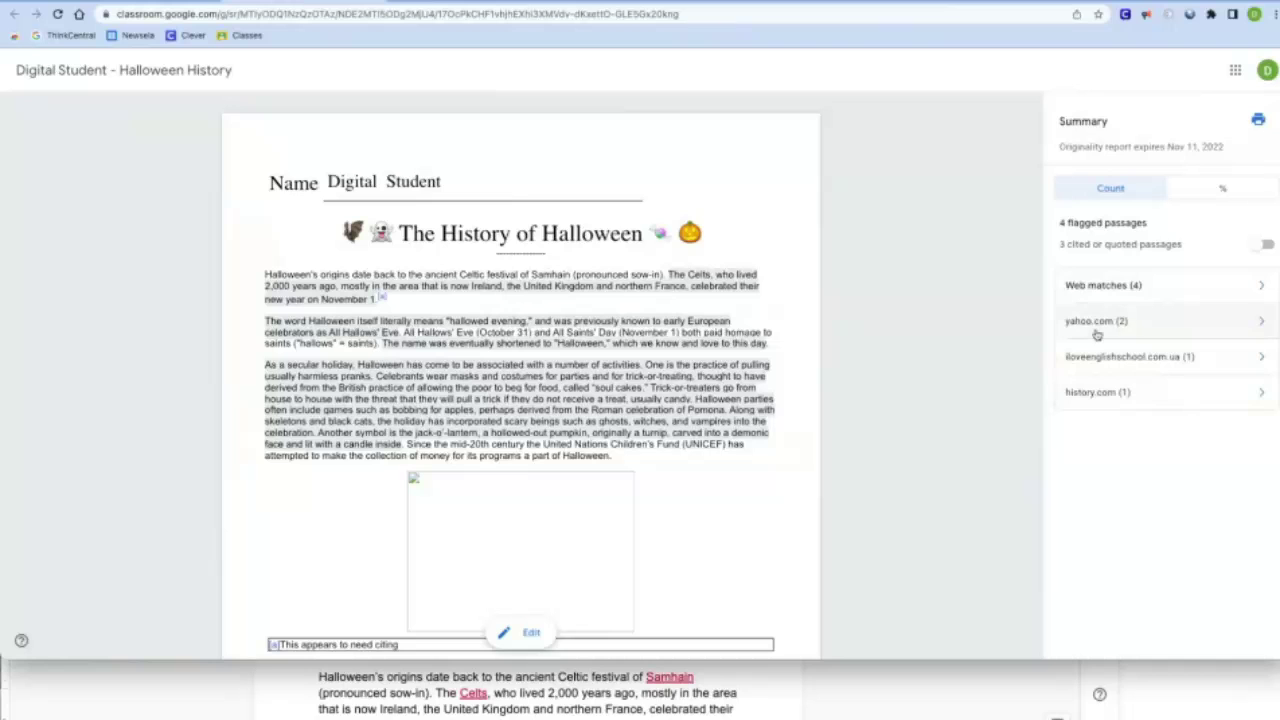
{"action": "left_click", "coordinate": [1161, 286]}
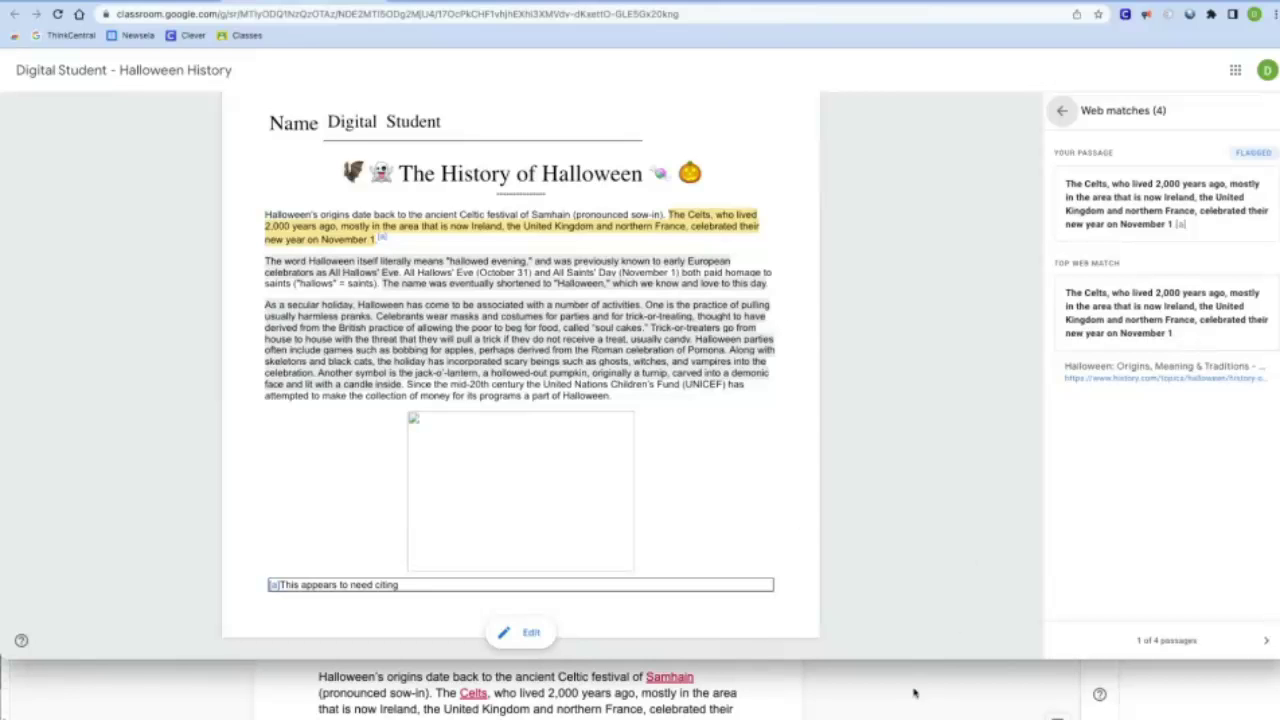
Return to the student's Halloween History assignment and bring up the prompt for another originality report run
{"action": "left_click", "coordinate": [125, 1]}
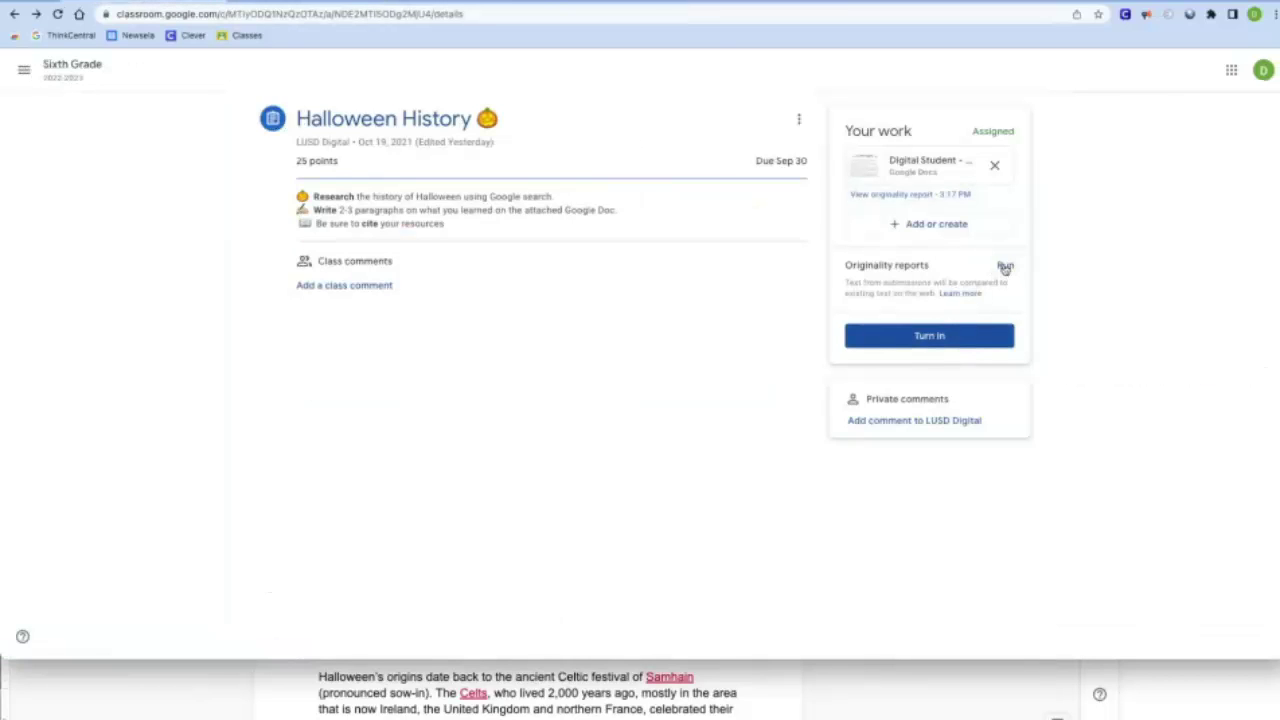
{"action": "left_click", "coordinate": [1006, 266]}
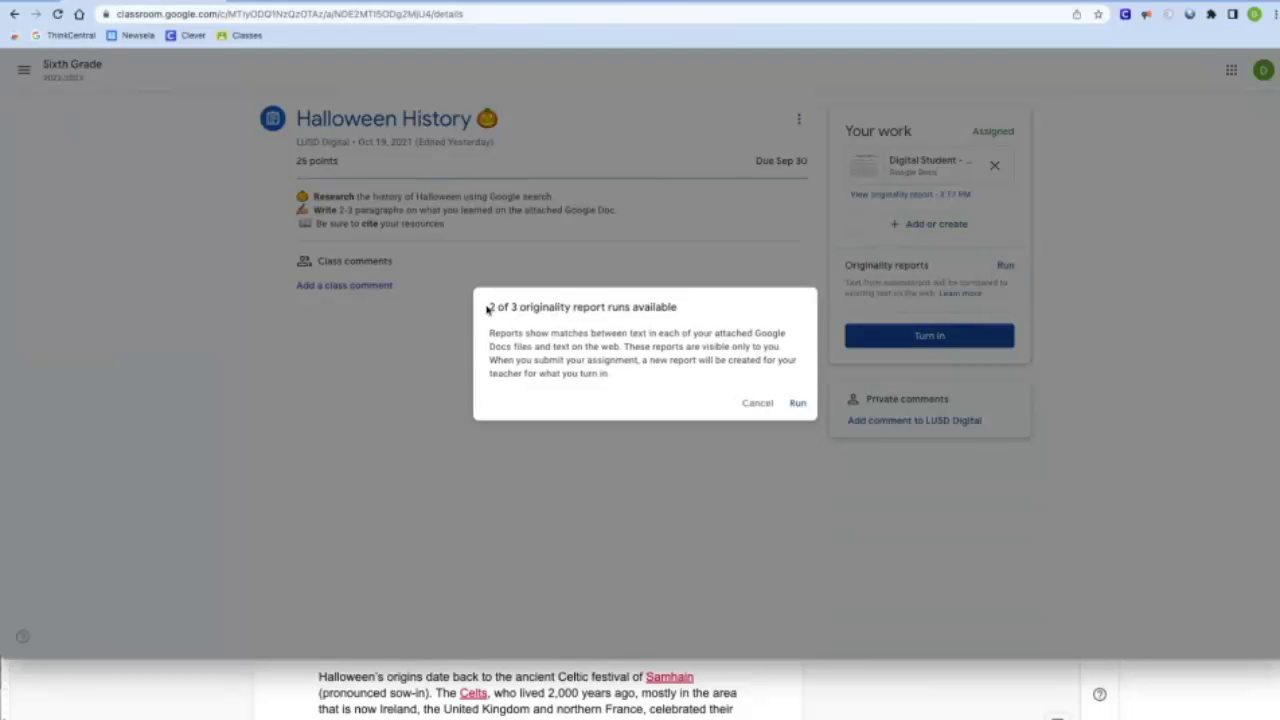